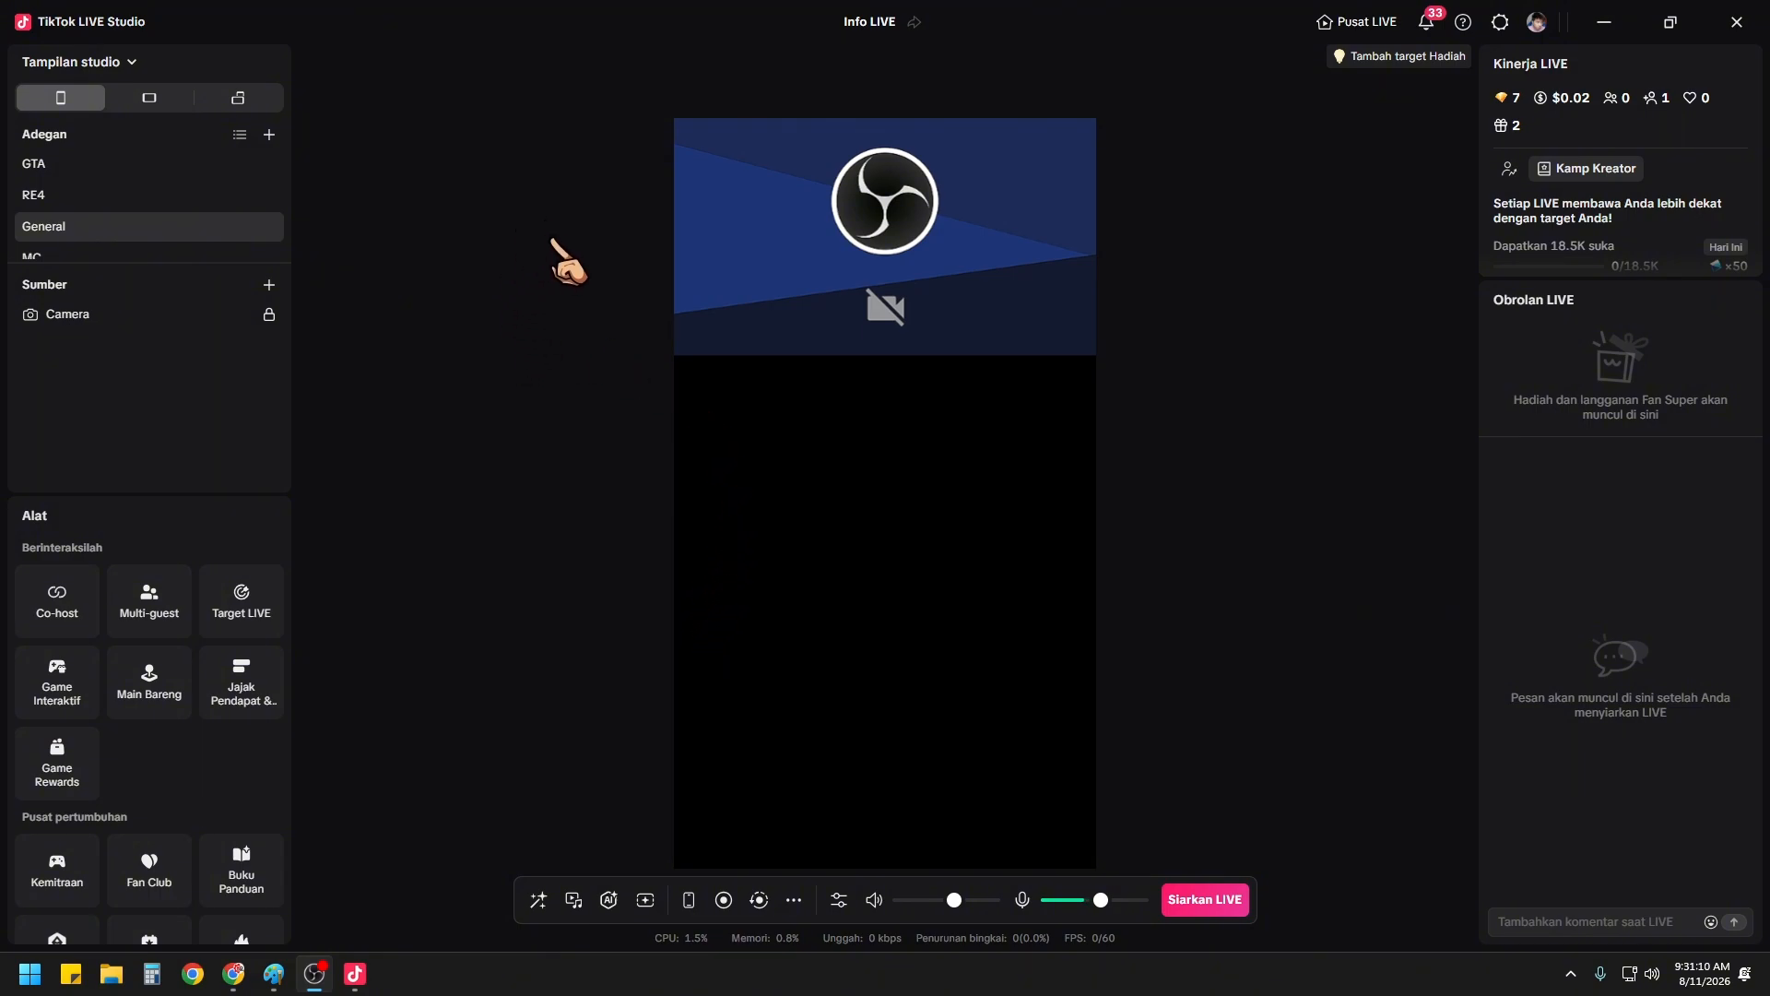
# Step: Add a new scene using the Layar + Kamera template without a theme
pyautogui.moveTo(1107, 21)
pyautogui.mouseDown()
pyautogui.moveTo(1118, 67)
pyautogui.moveTo(1118, 9)
pyautogui.mouseUp()
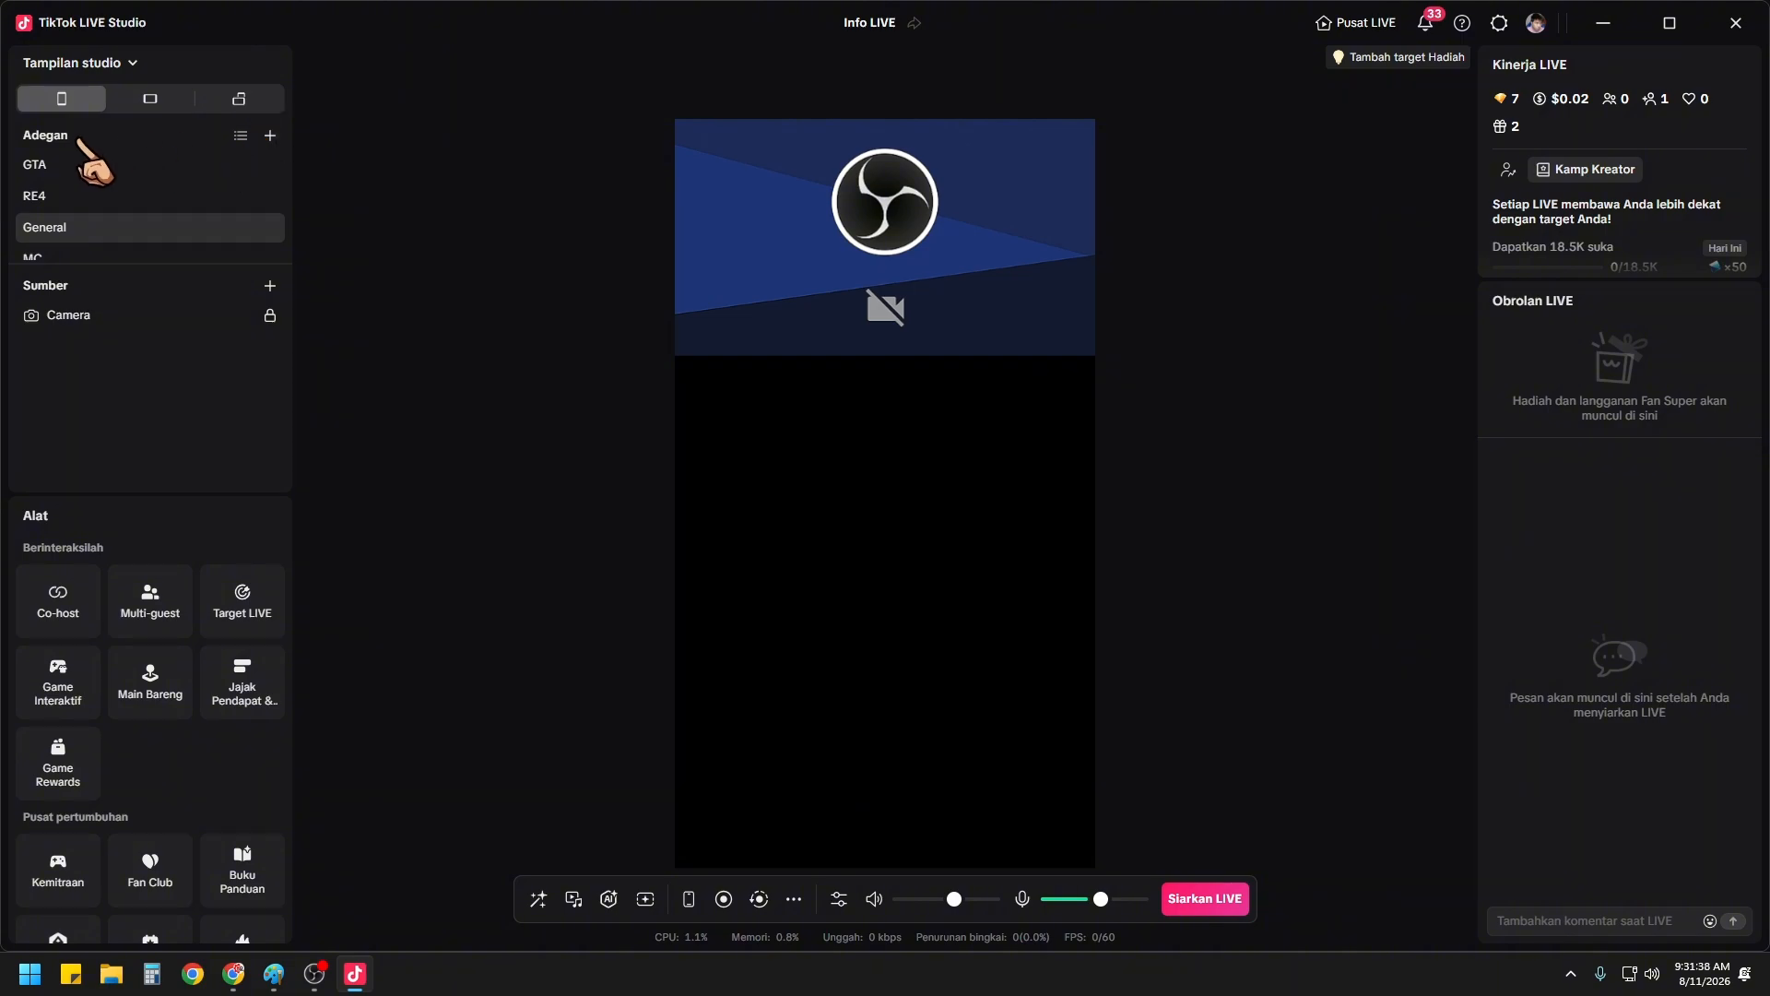
pyautogui.click(270, 136)
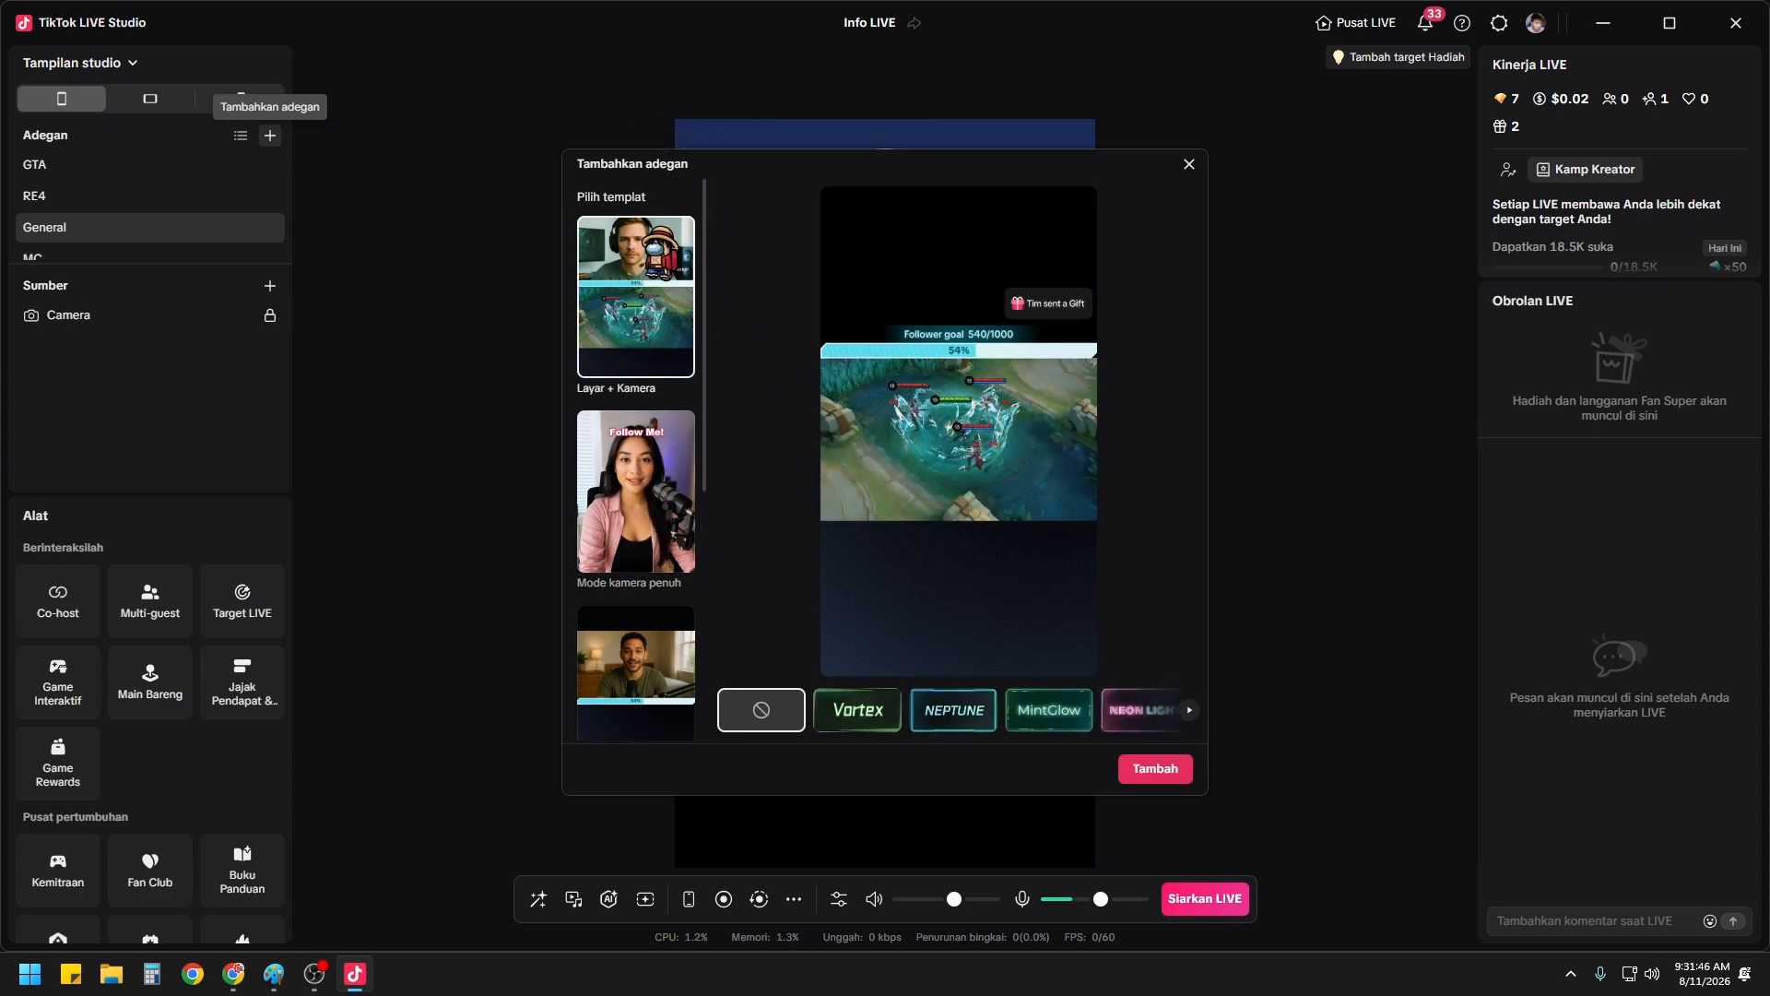
pyautogui.click(1155, 768)
pyautogui.click(816, 214)
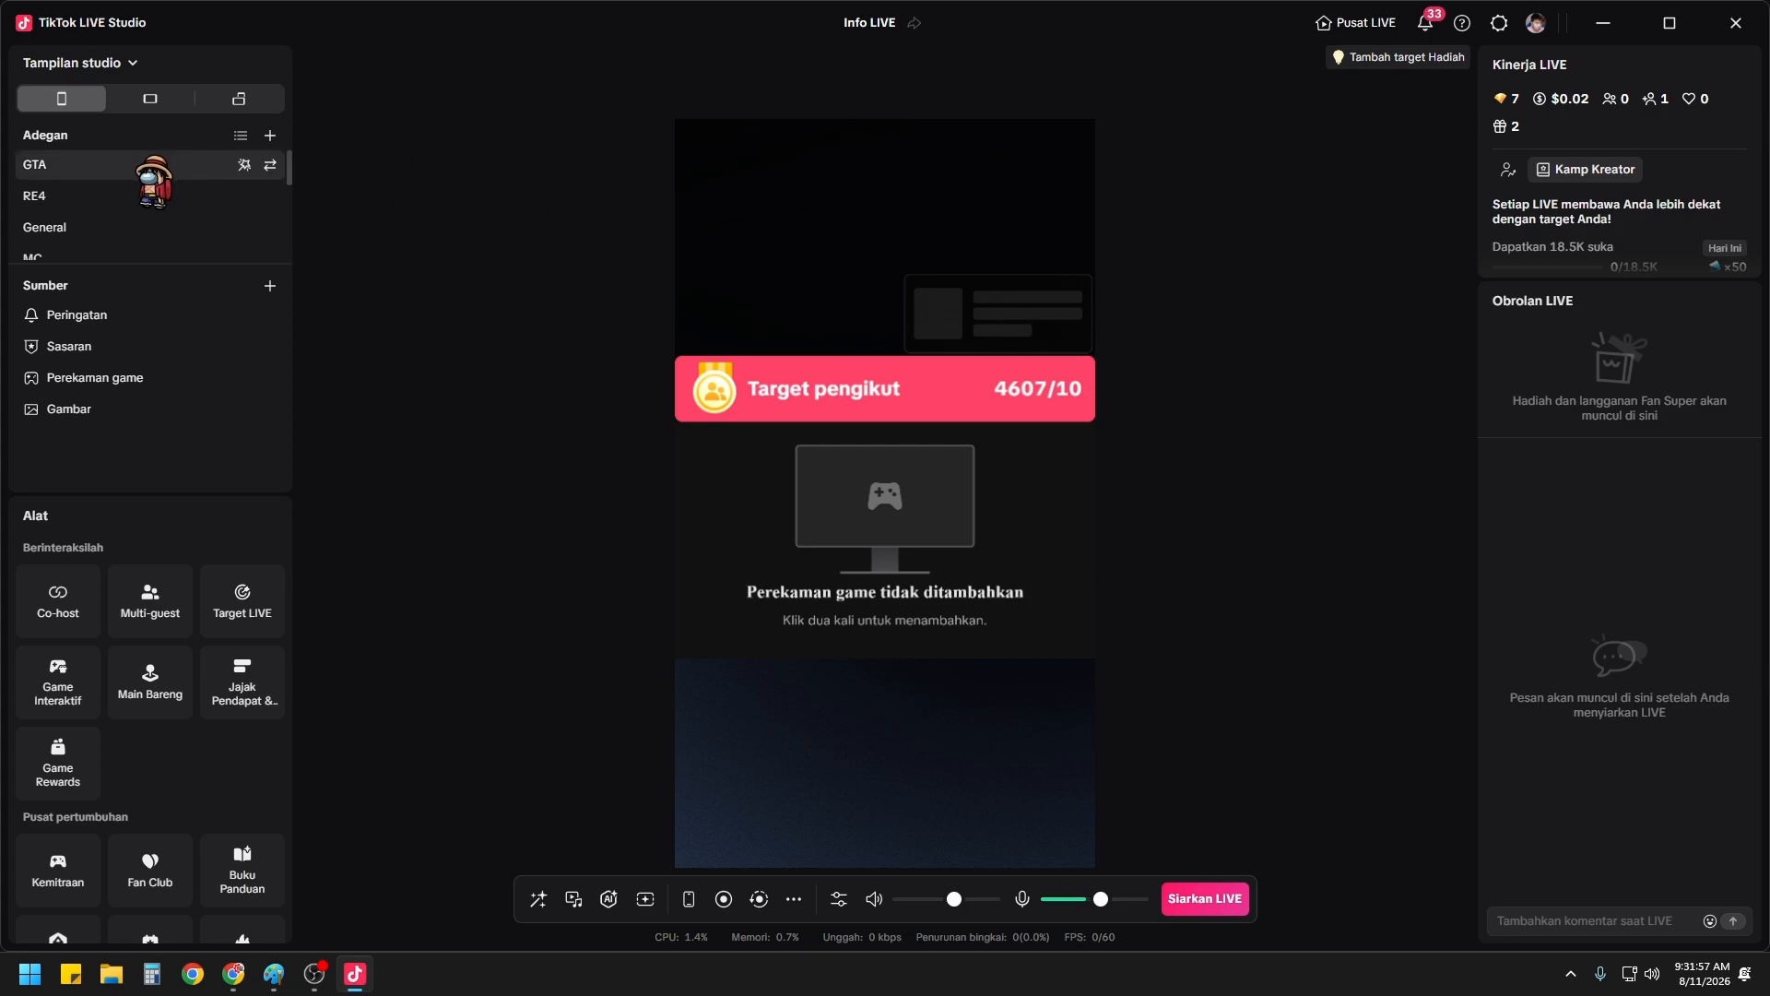
# Step: Rename the new Layar + Kamera 2 scene at the end of the scene list as "live gambar"
pyautogui.scroll(-1, 144, 160)
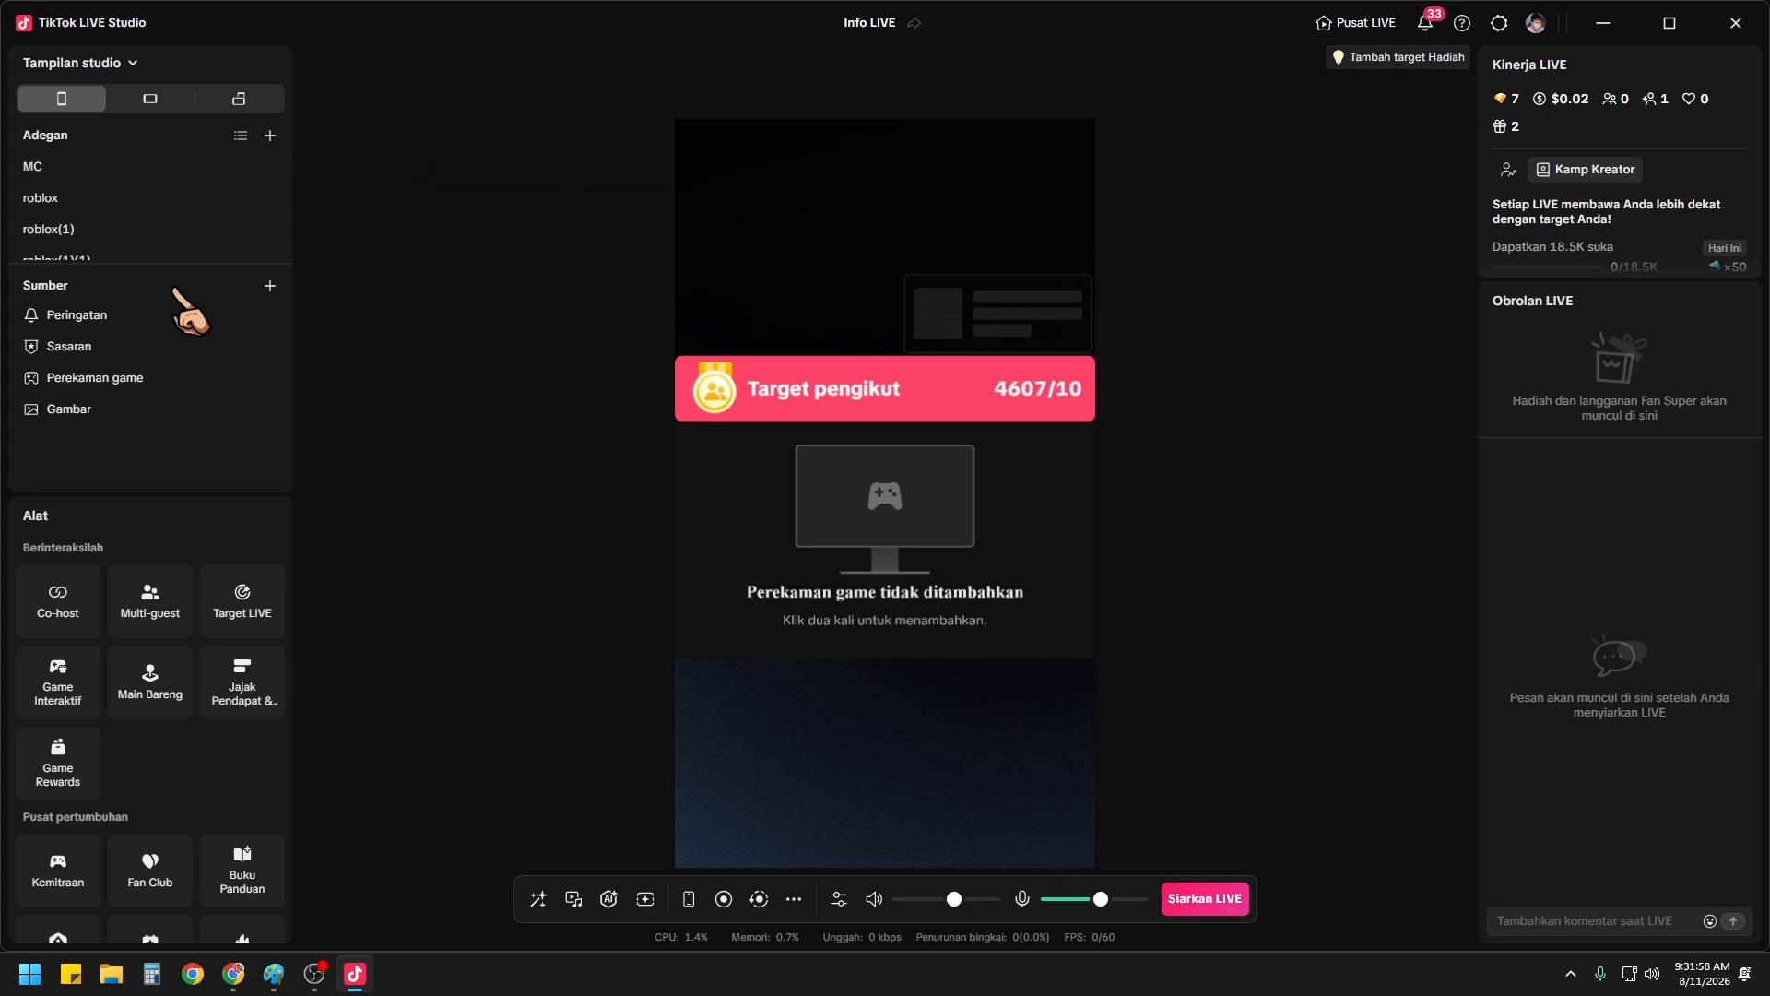
pyautogui.scroll(-3, 151, 237)
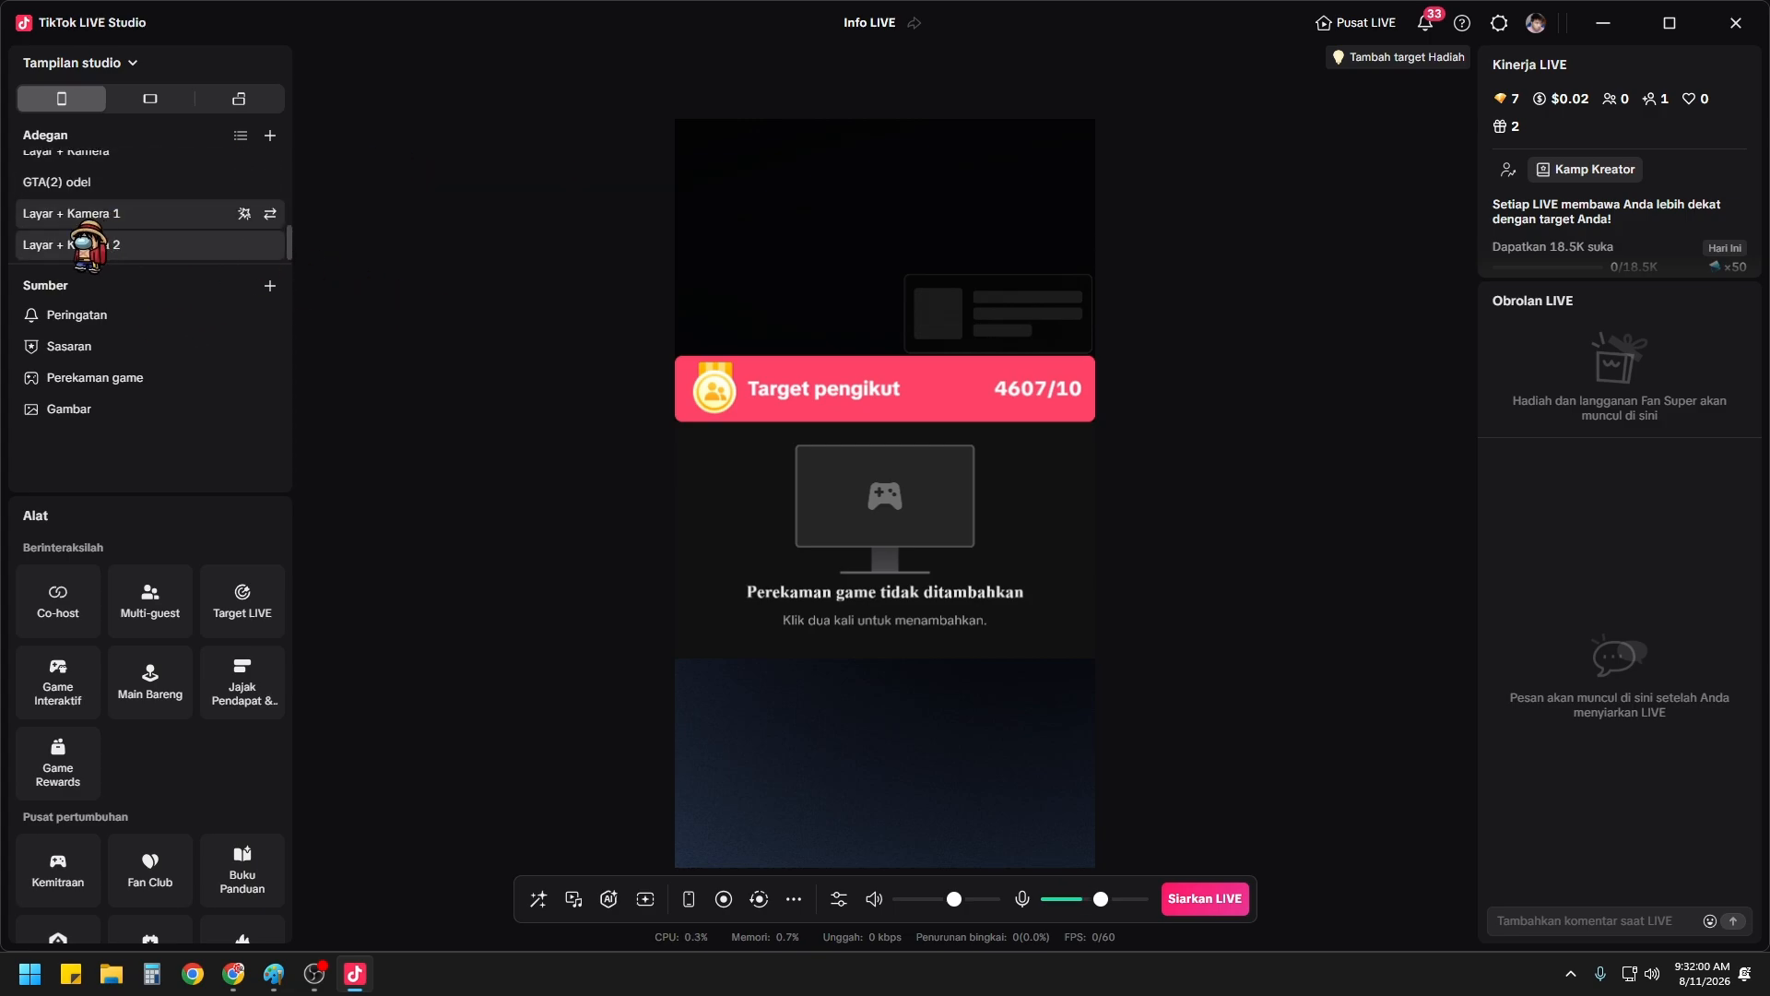
pyautogui.scroll(4, 88, 244)
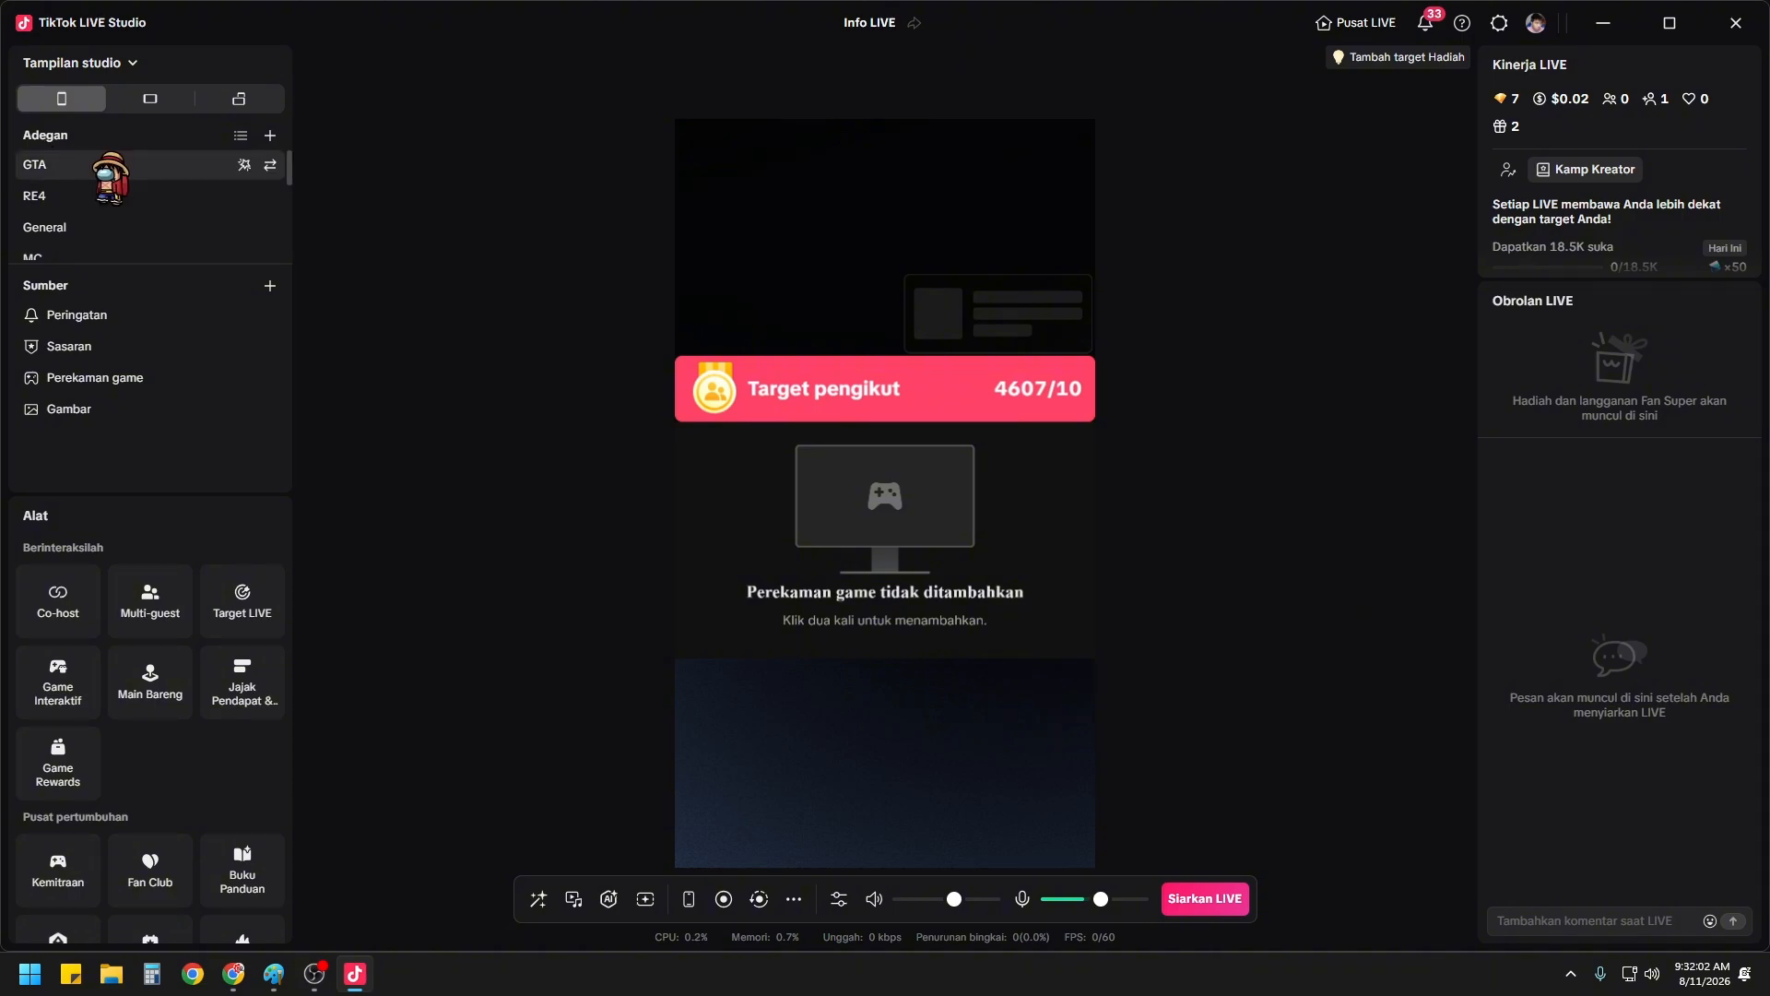
pyautogui.scroll(-4, 109, 177)
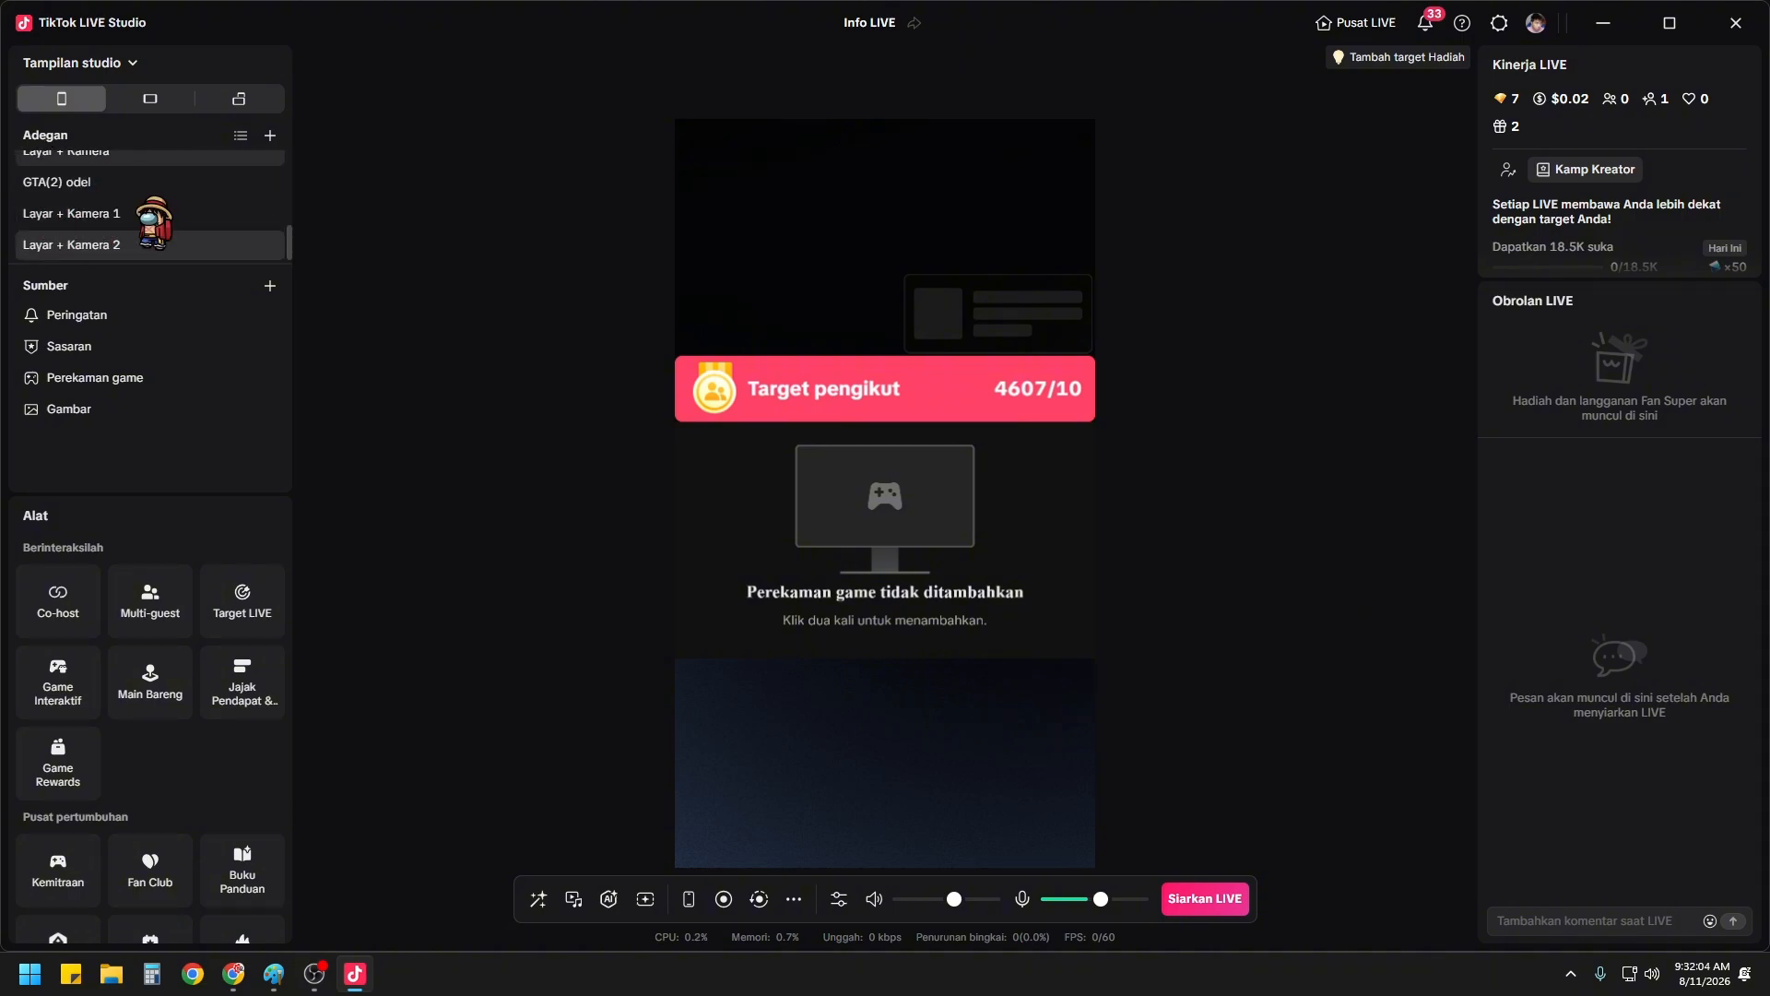
pyautogui.click(151, 242)
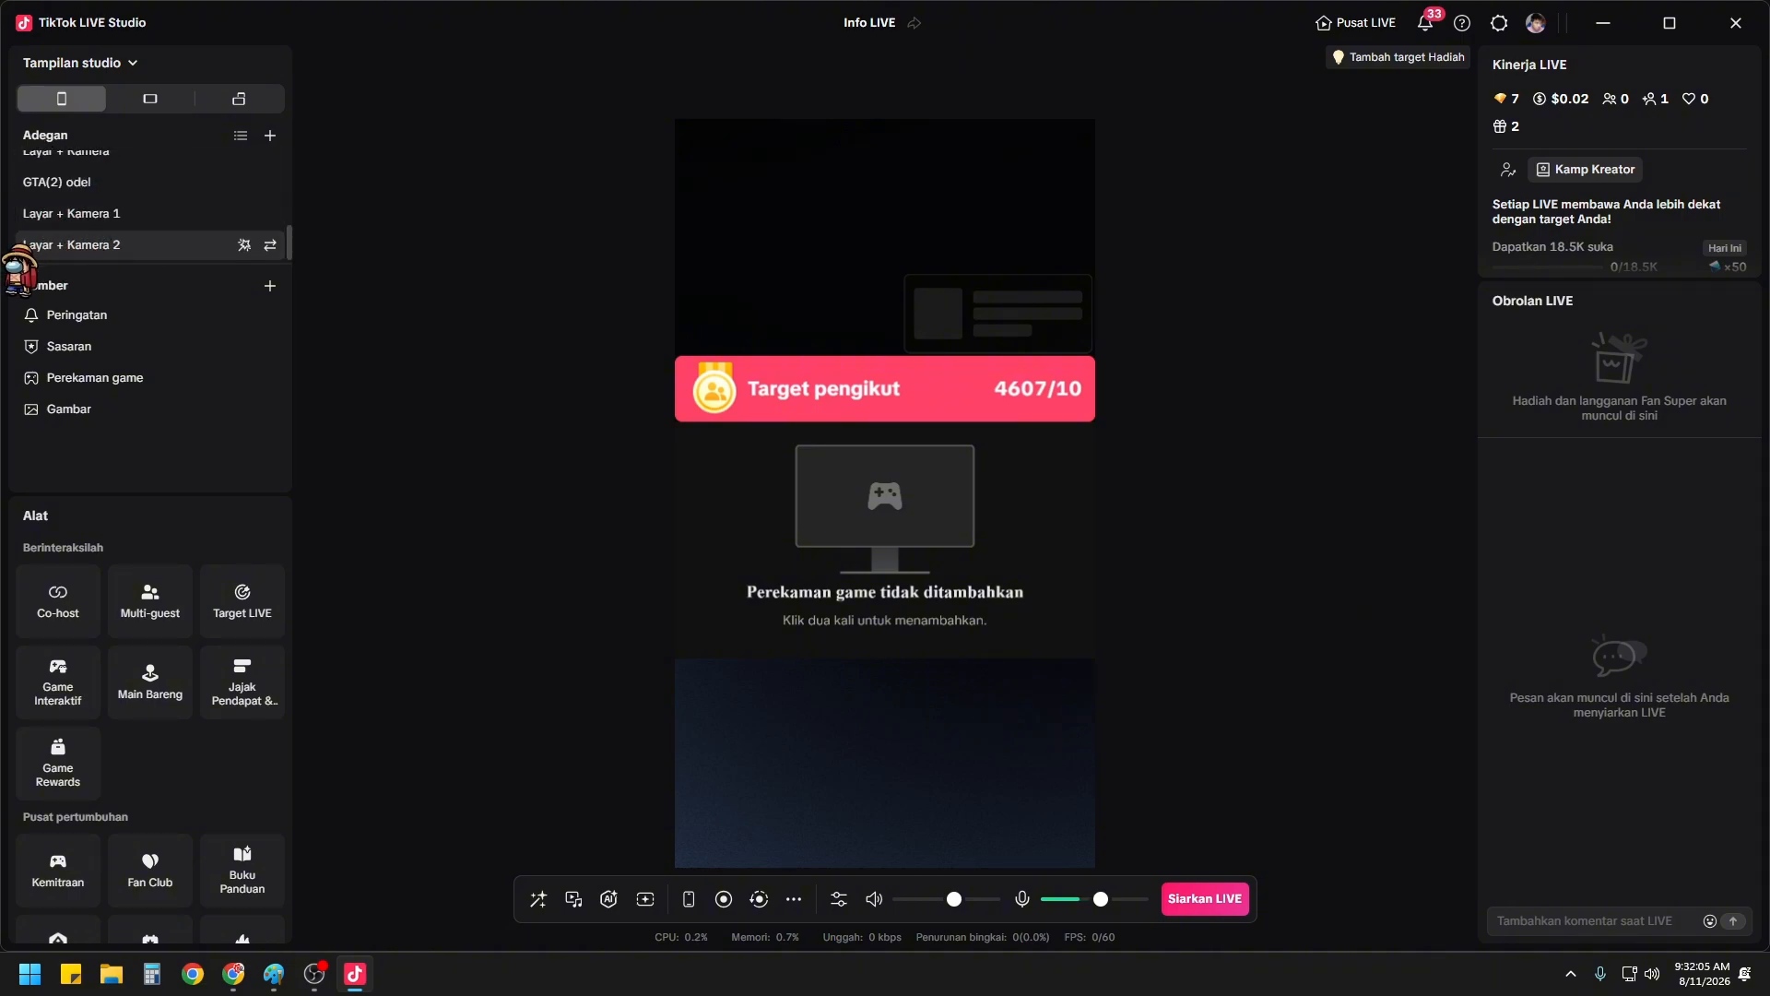
pyautogui.rightClick(141, 247)
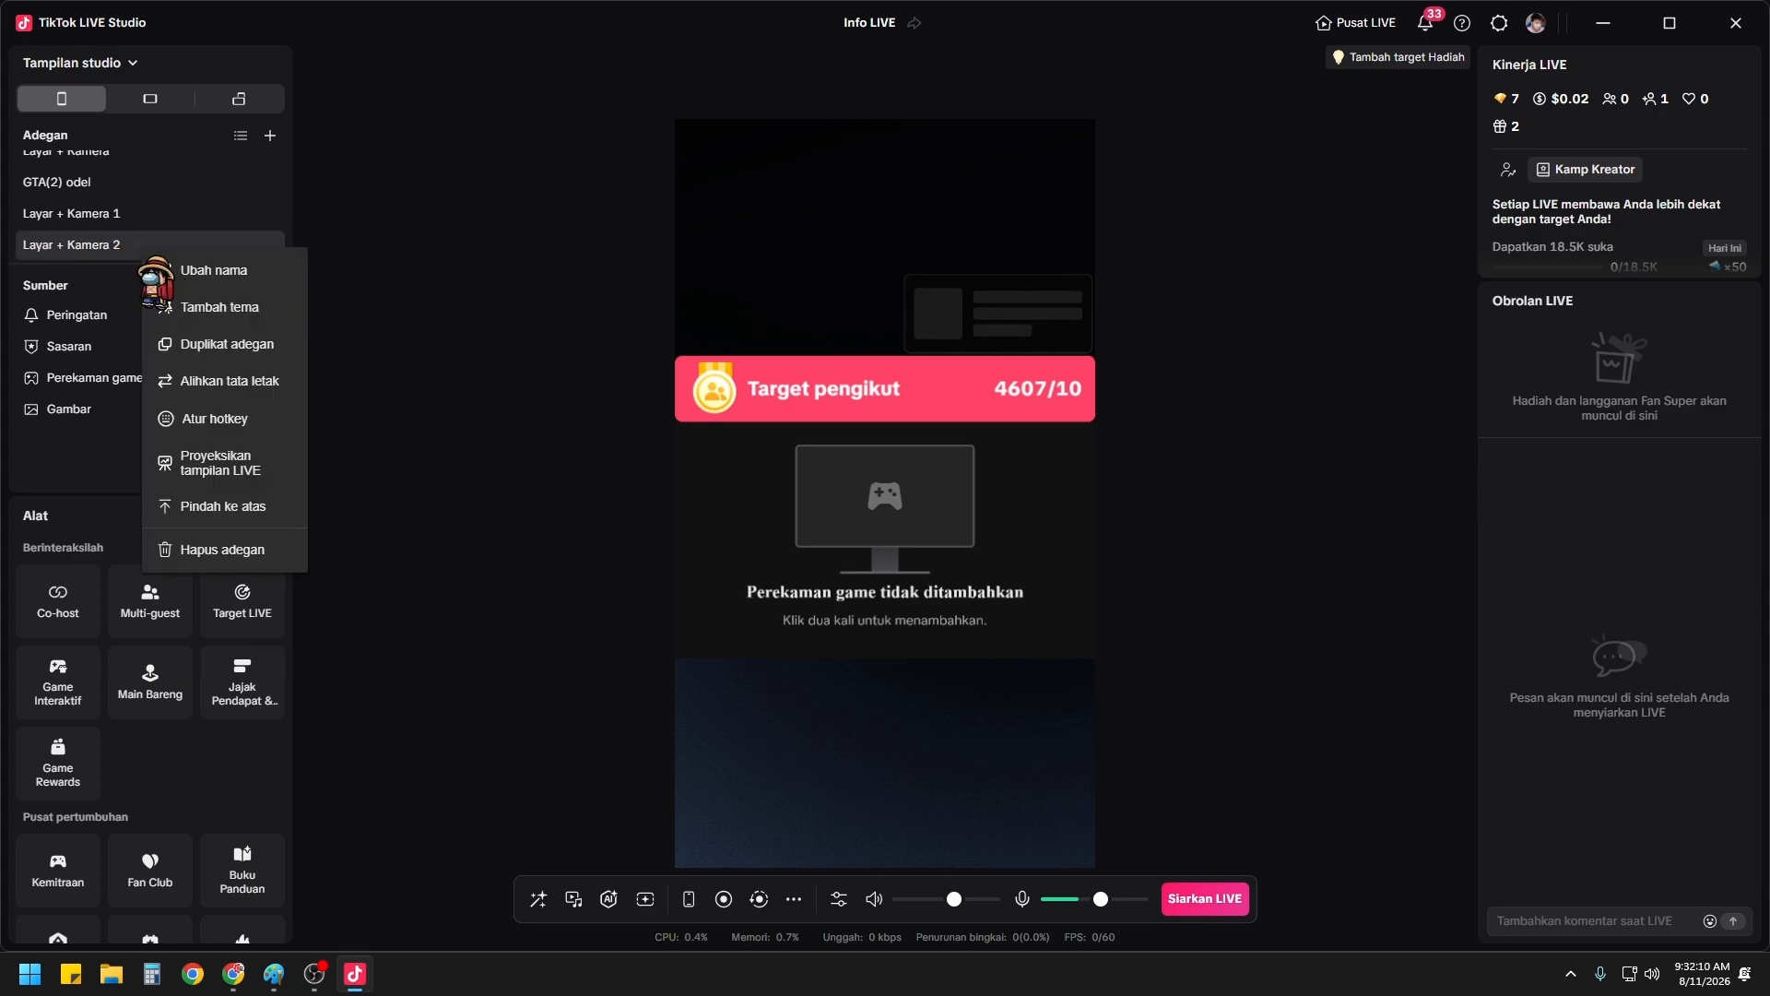
pyautogui.click(169, 271)
pyautogui.write('live gambar')
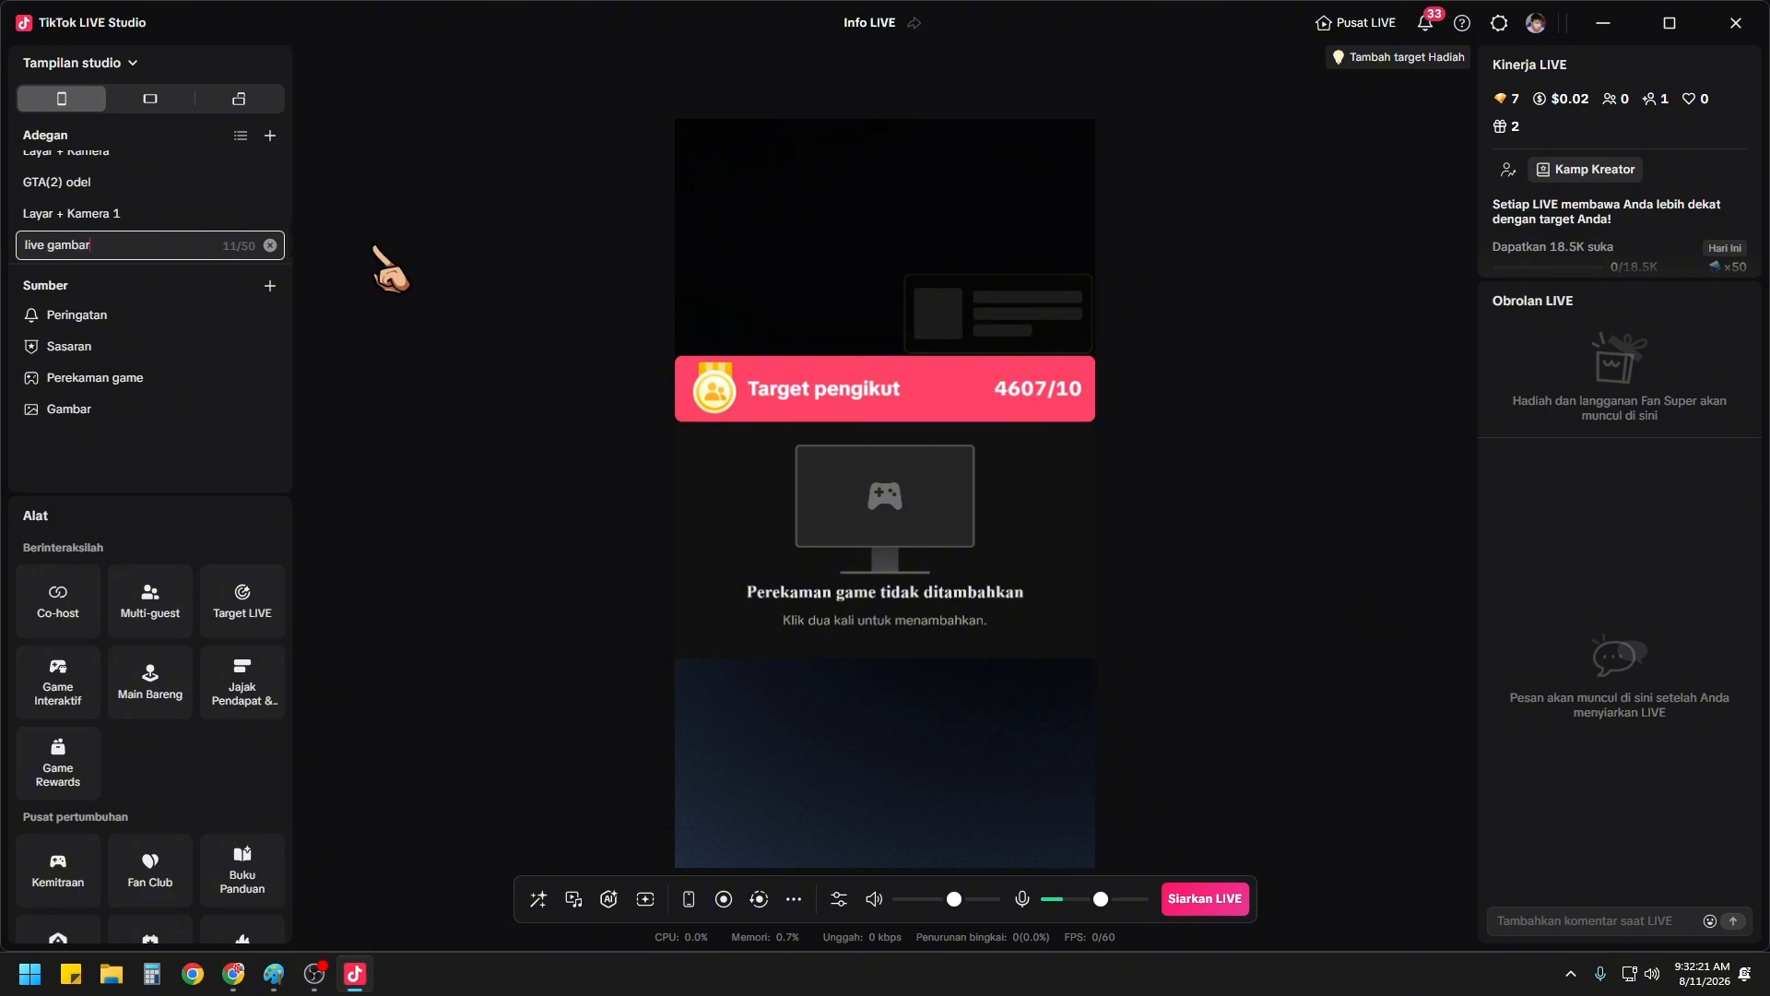
pyautogui.press('Return')
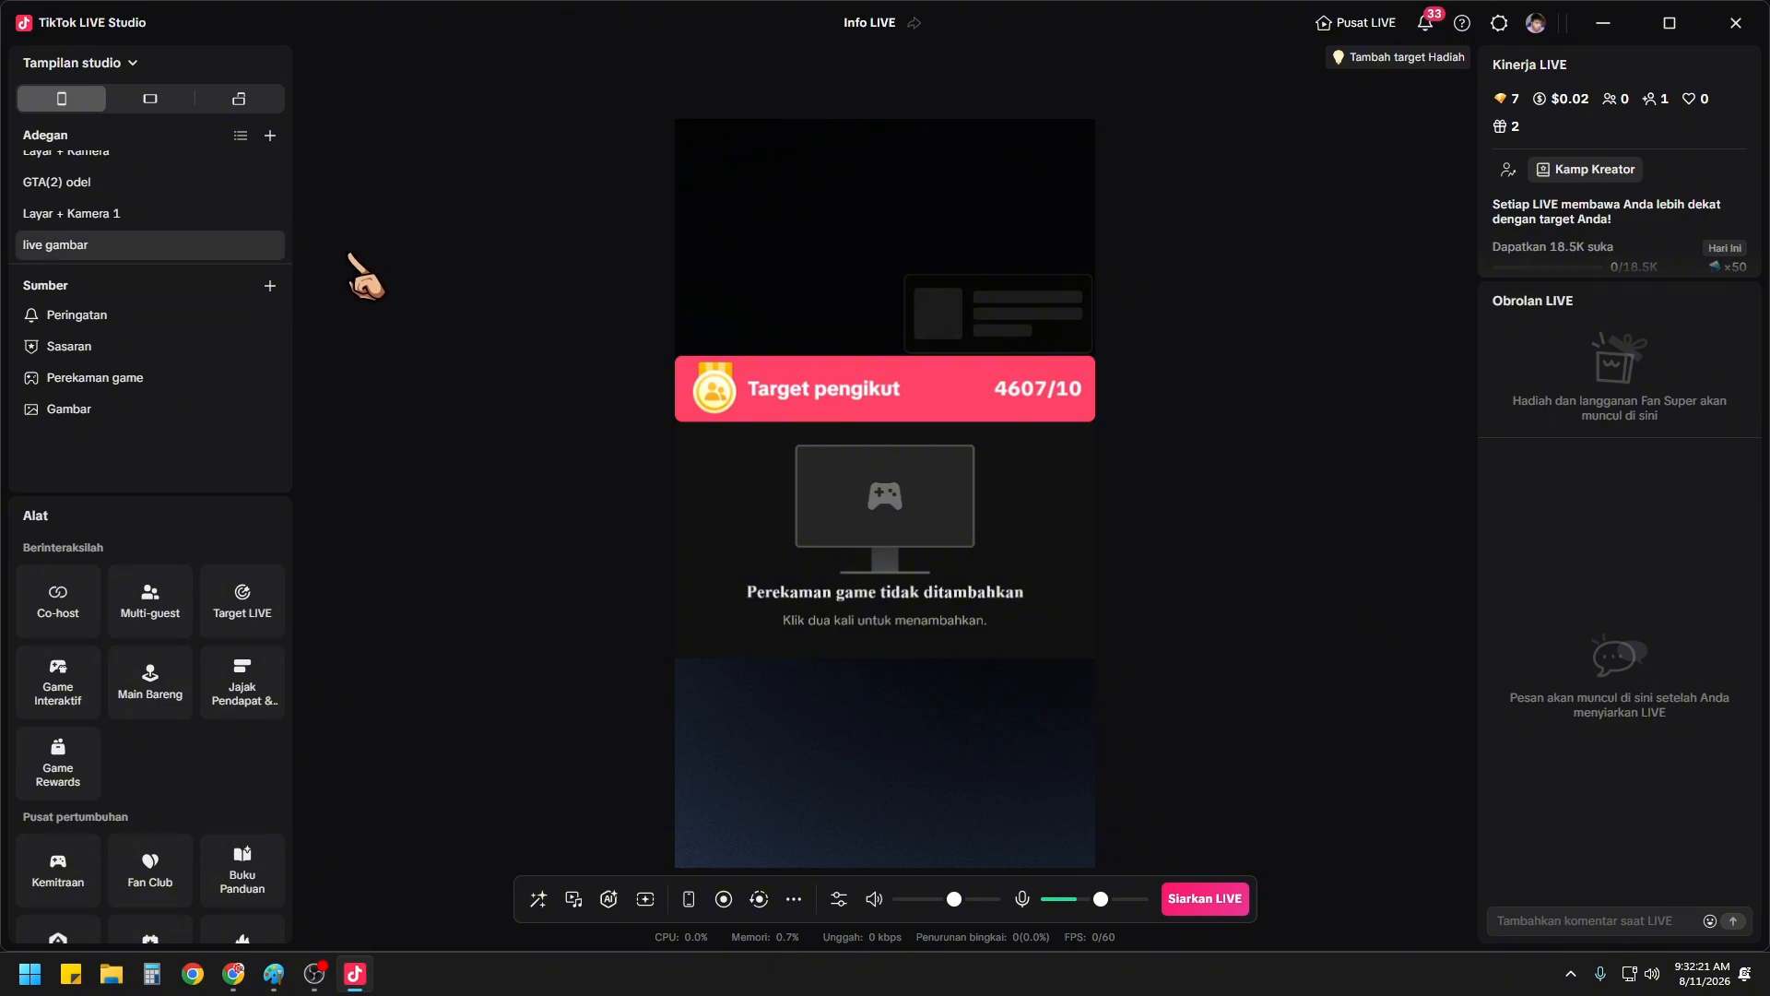
pyautogui.click(92, 318)
pyautogui.click(219, 316)
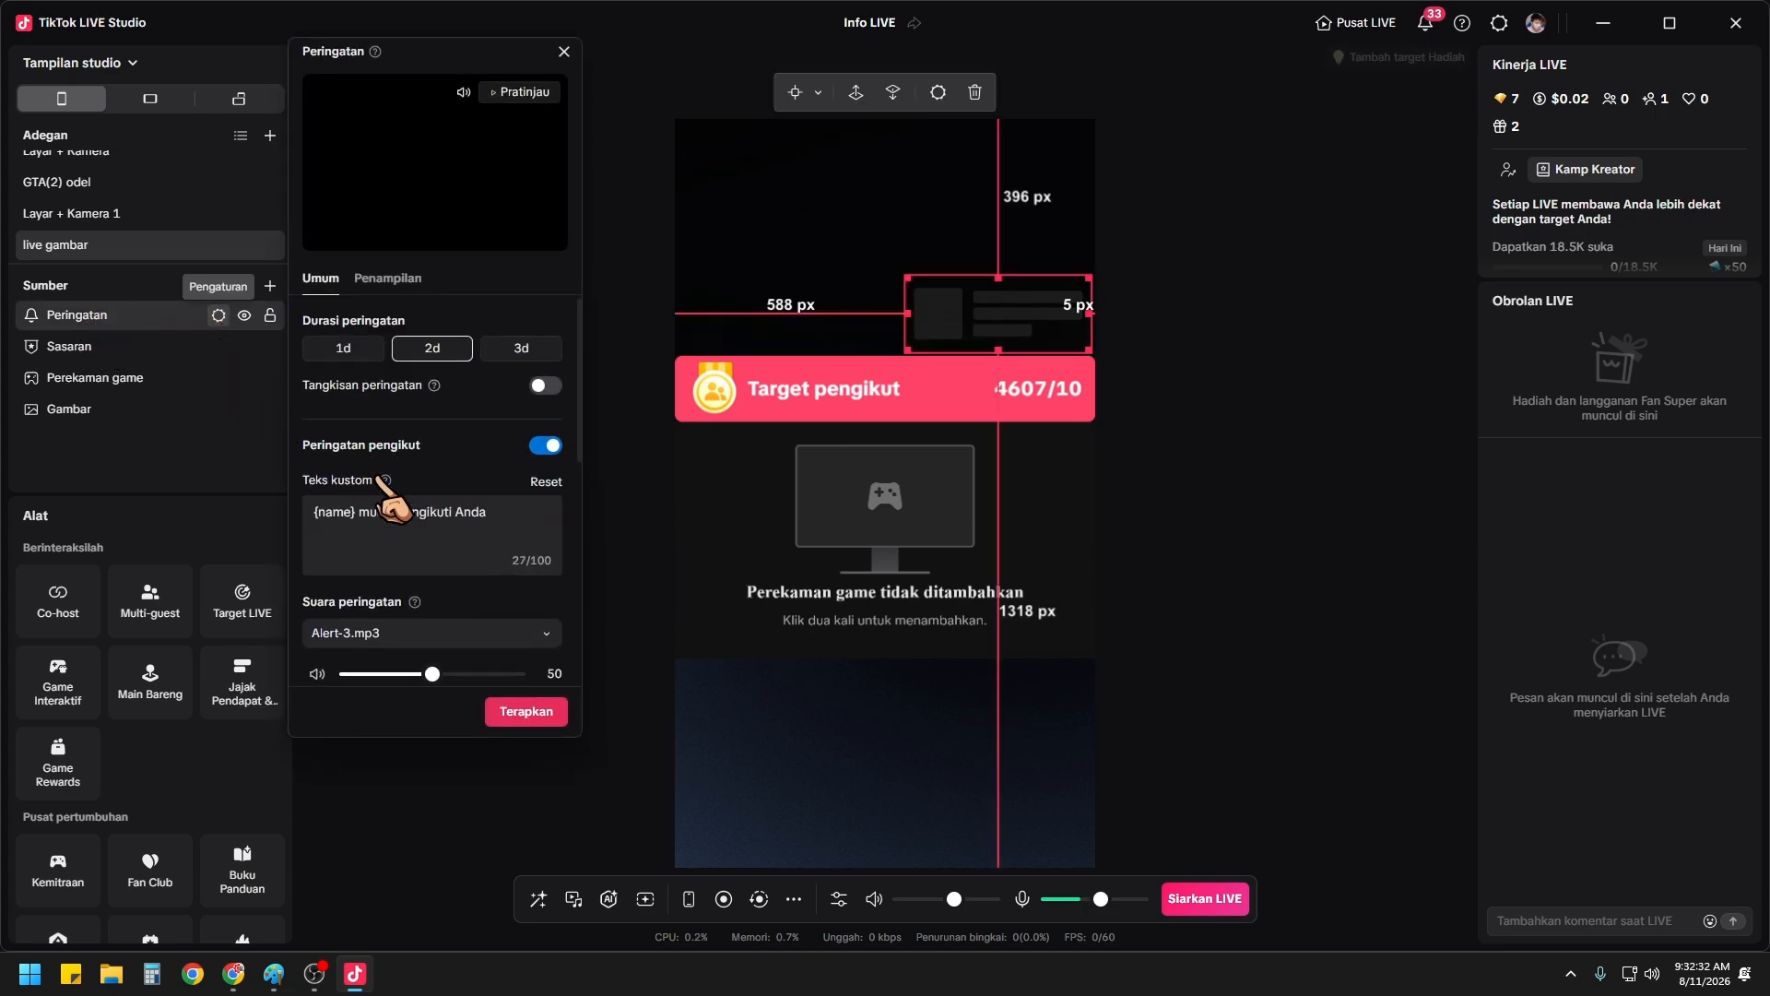
pyautogui.click(564, 52)
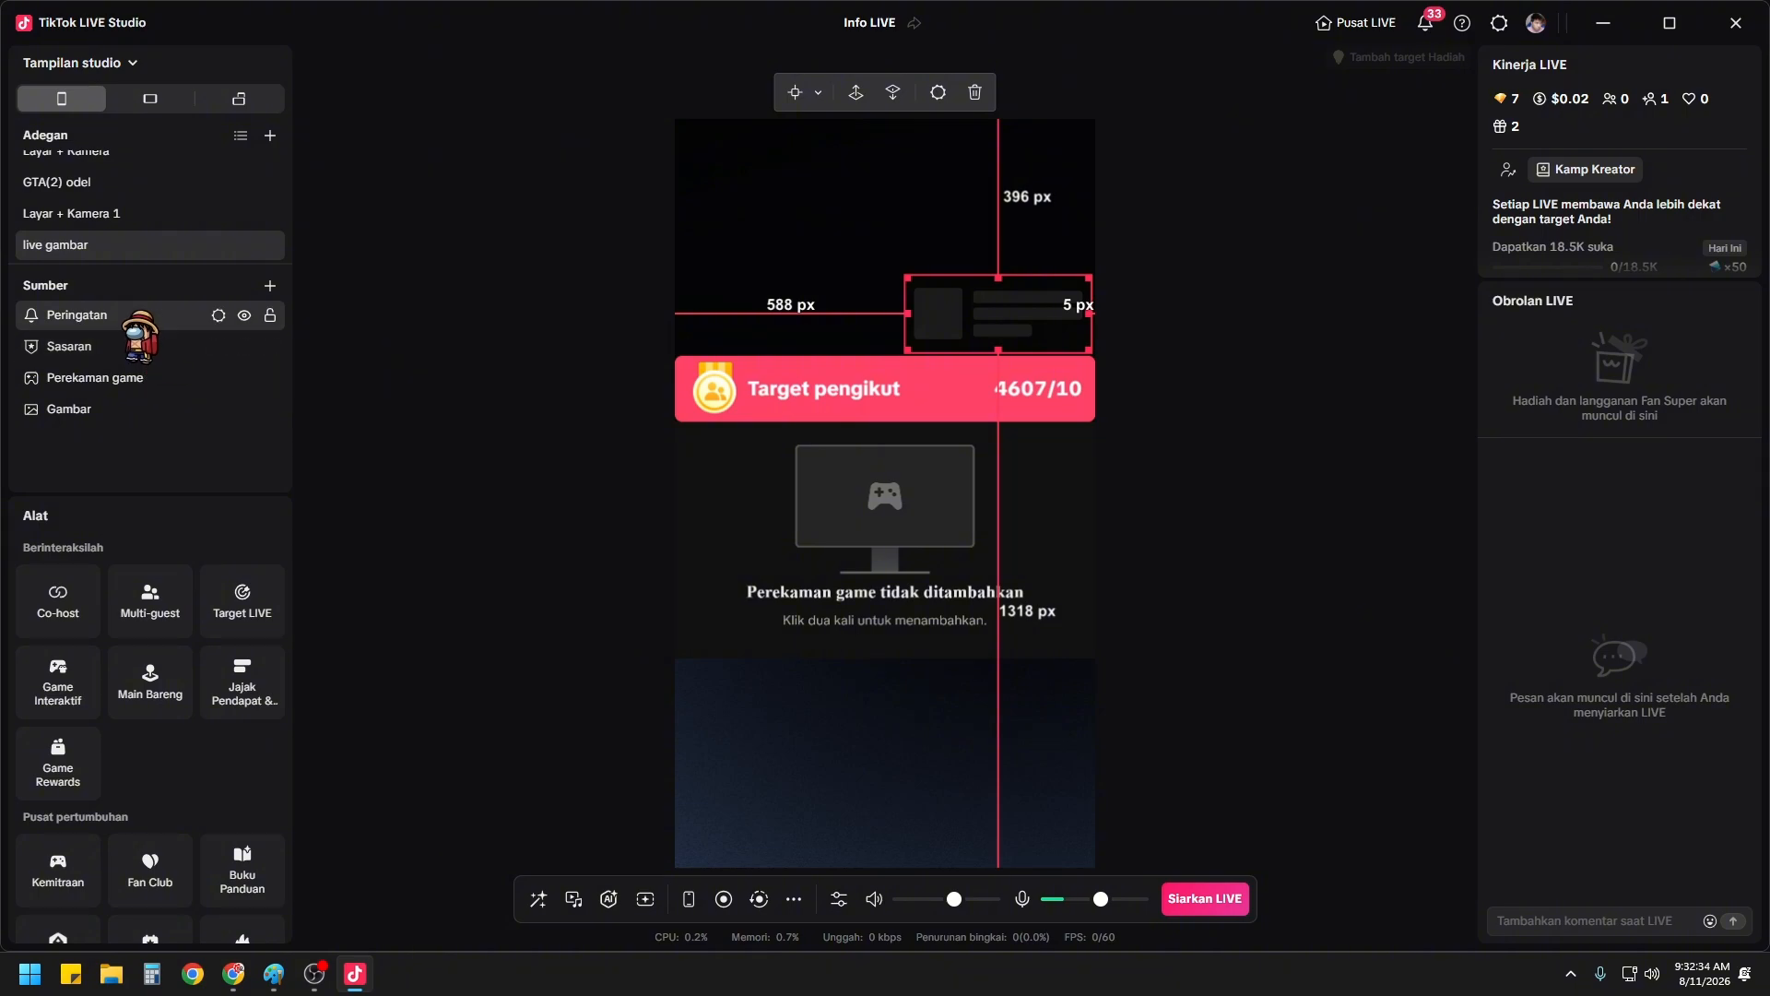
# Step: Delete the Peringatan, Sasaran, Perekaman game and Gambar sources from the live gambar scene
pyautogui.rightClick(153, 310)
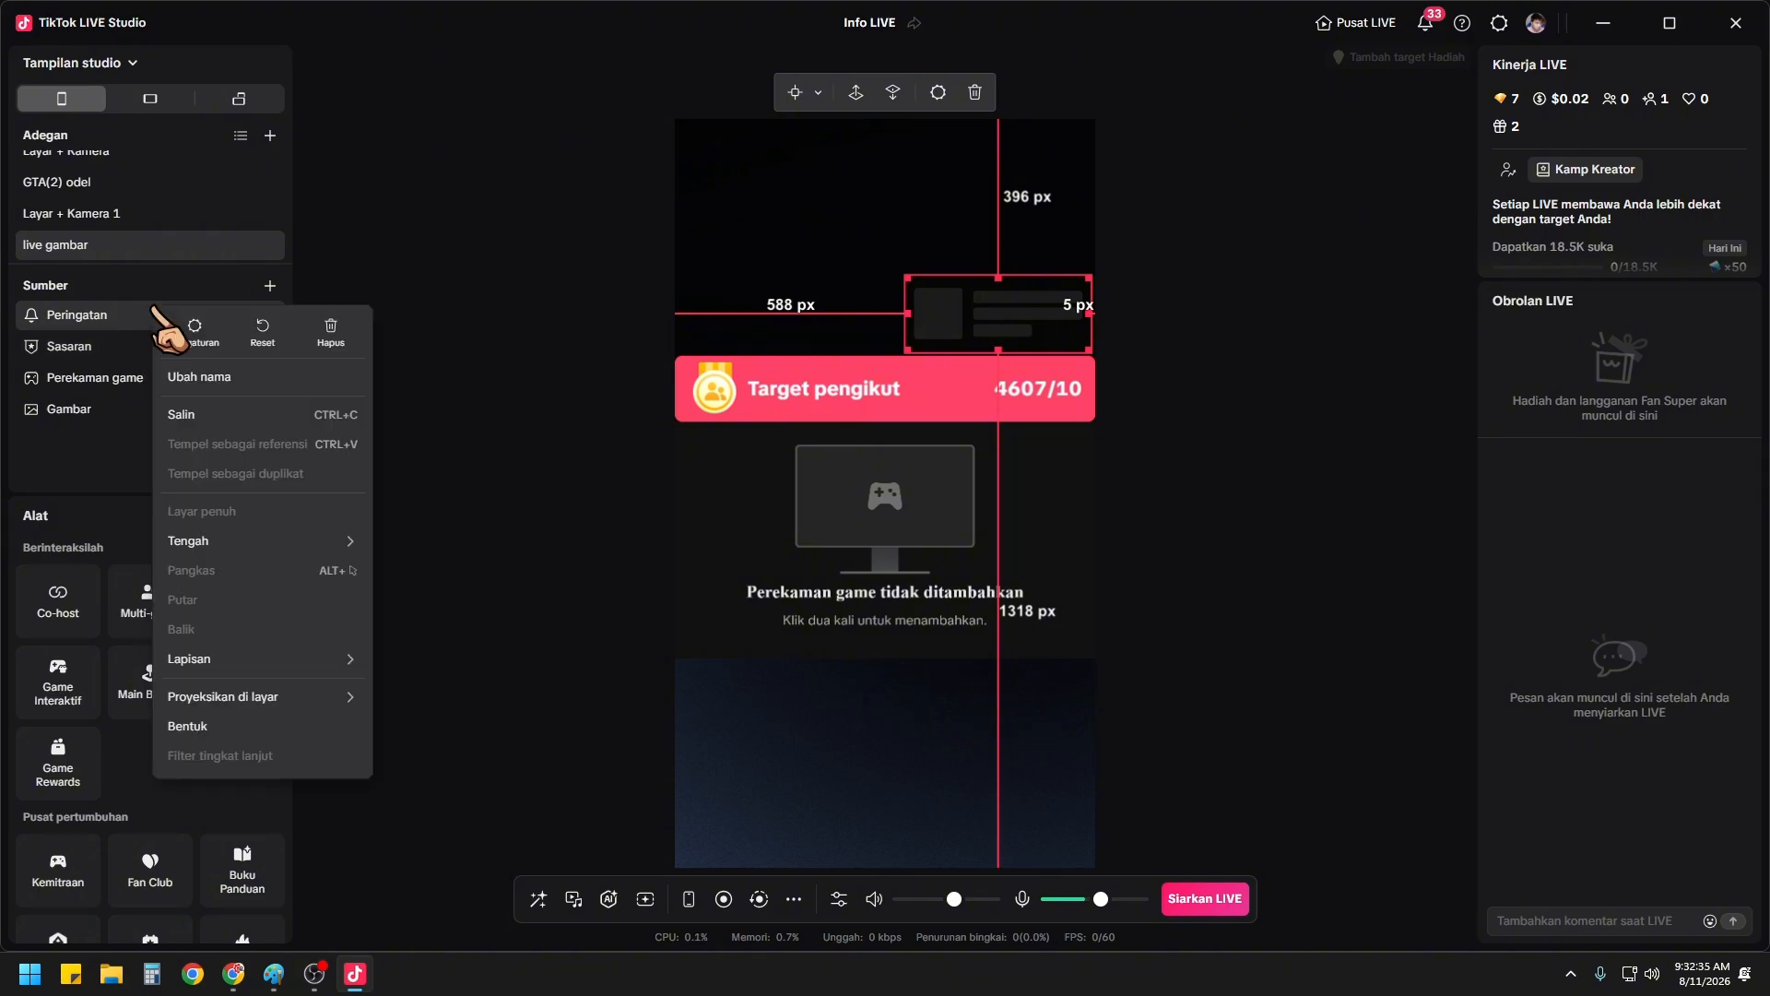
pyautogui.click(327, 331)
pyautogui.rightClick(98, 314)
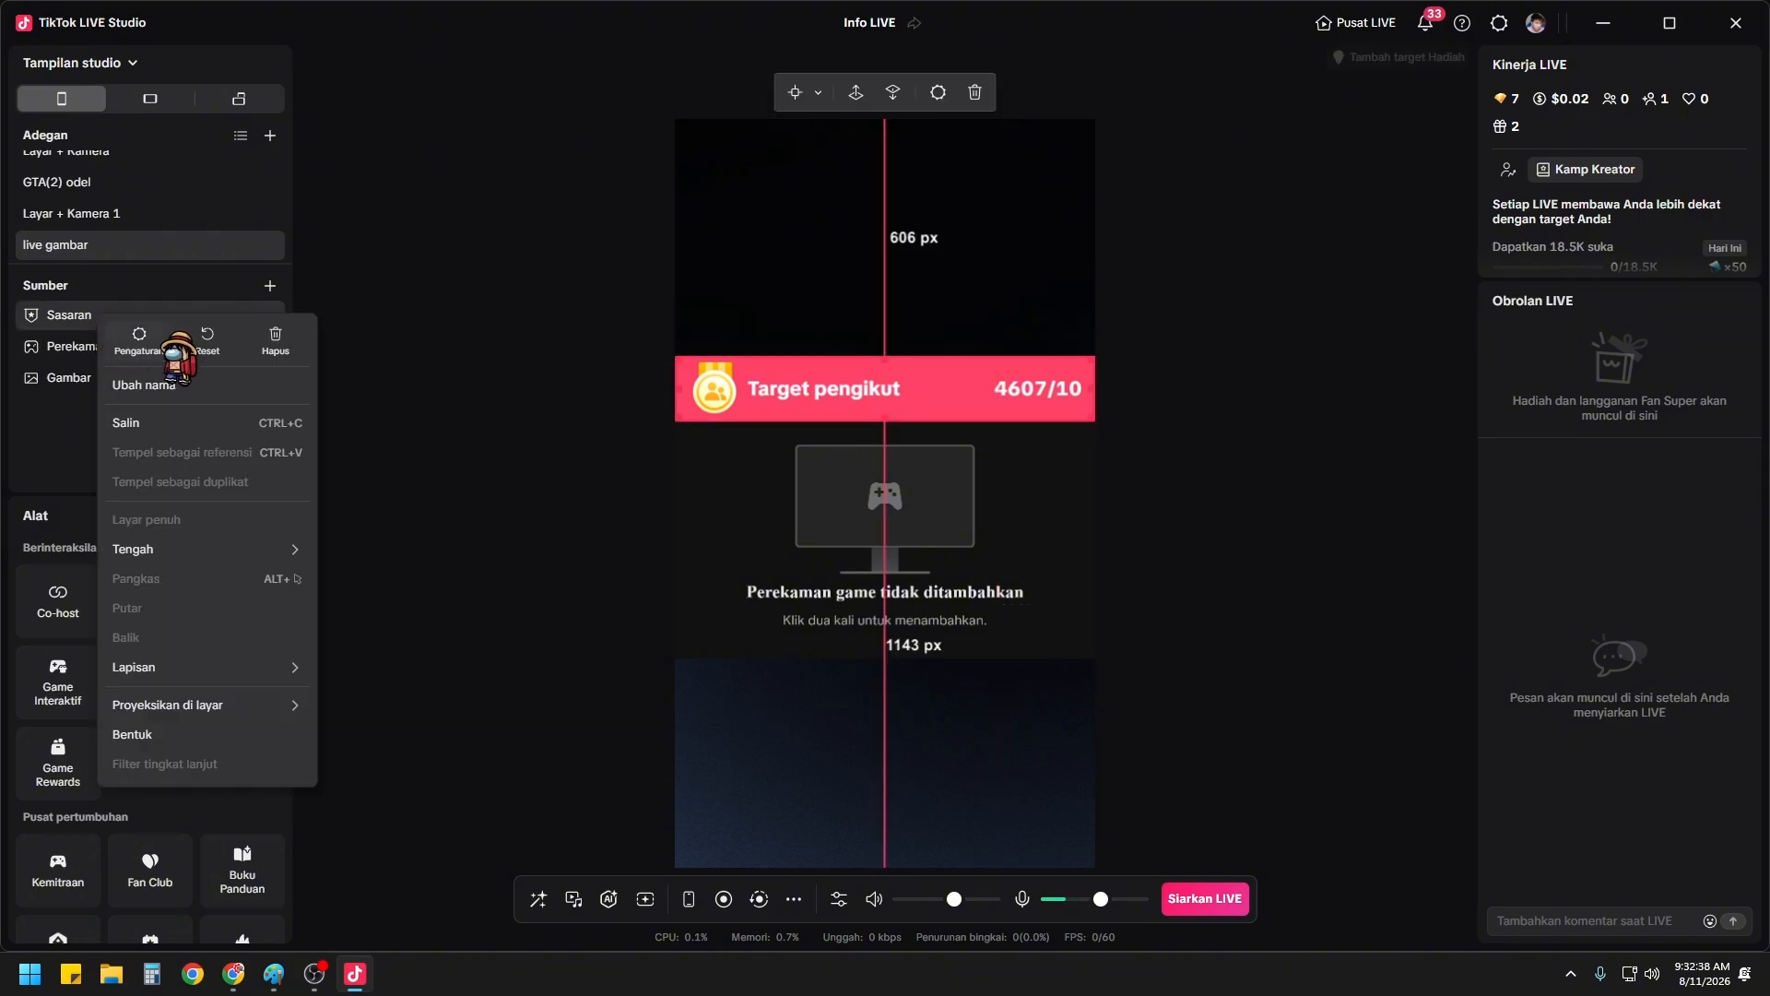
pyautogui.click(274, 336)
pyautogui.rightClick(98, 316)
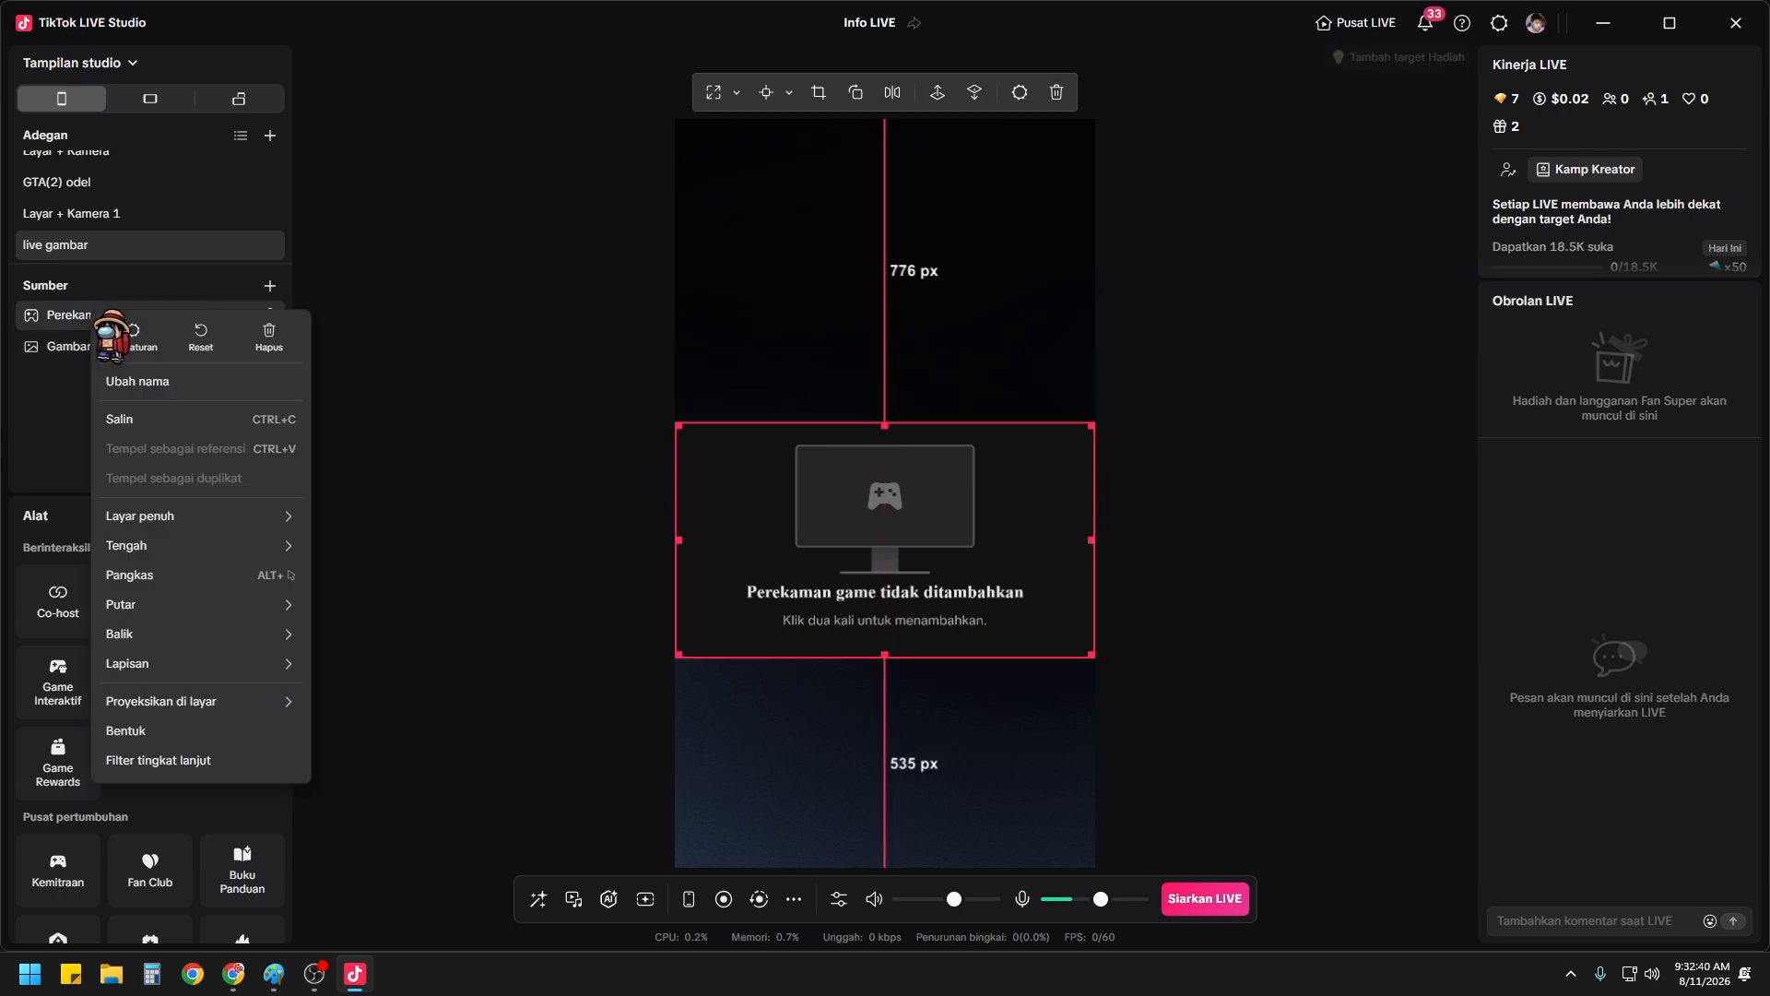
pyautogui.click(274, 336)
pyautogui.rightClick(92, 315)
pyautogui.click(275, 335)
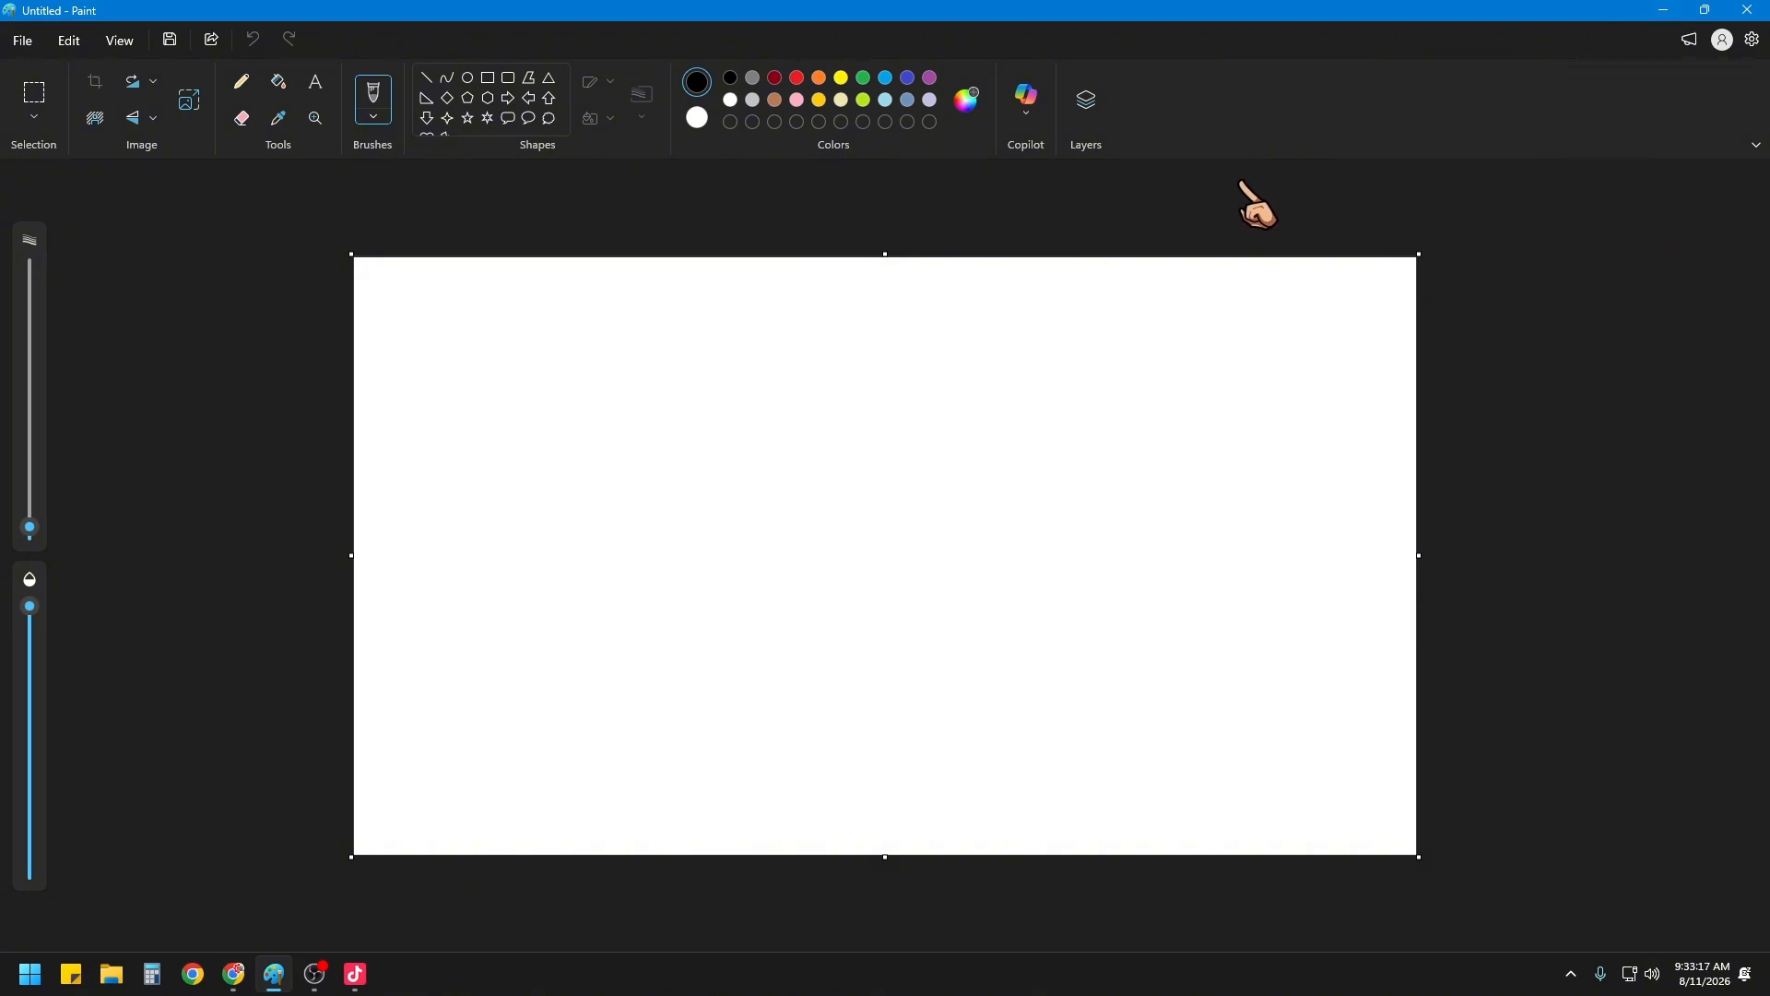
# Step: Return to TikTok LIVE Studio and add a Tangkapan jendela source capturing mspaint.exe Untitled - Paint with Kursor rekaman enabled
pyautogui.click(1663, 9)
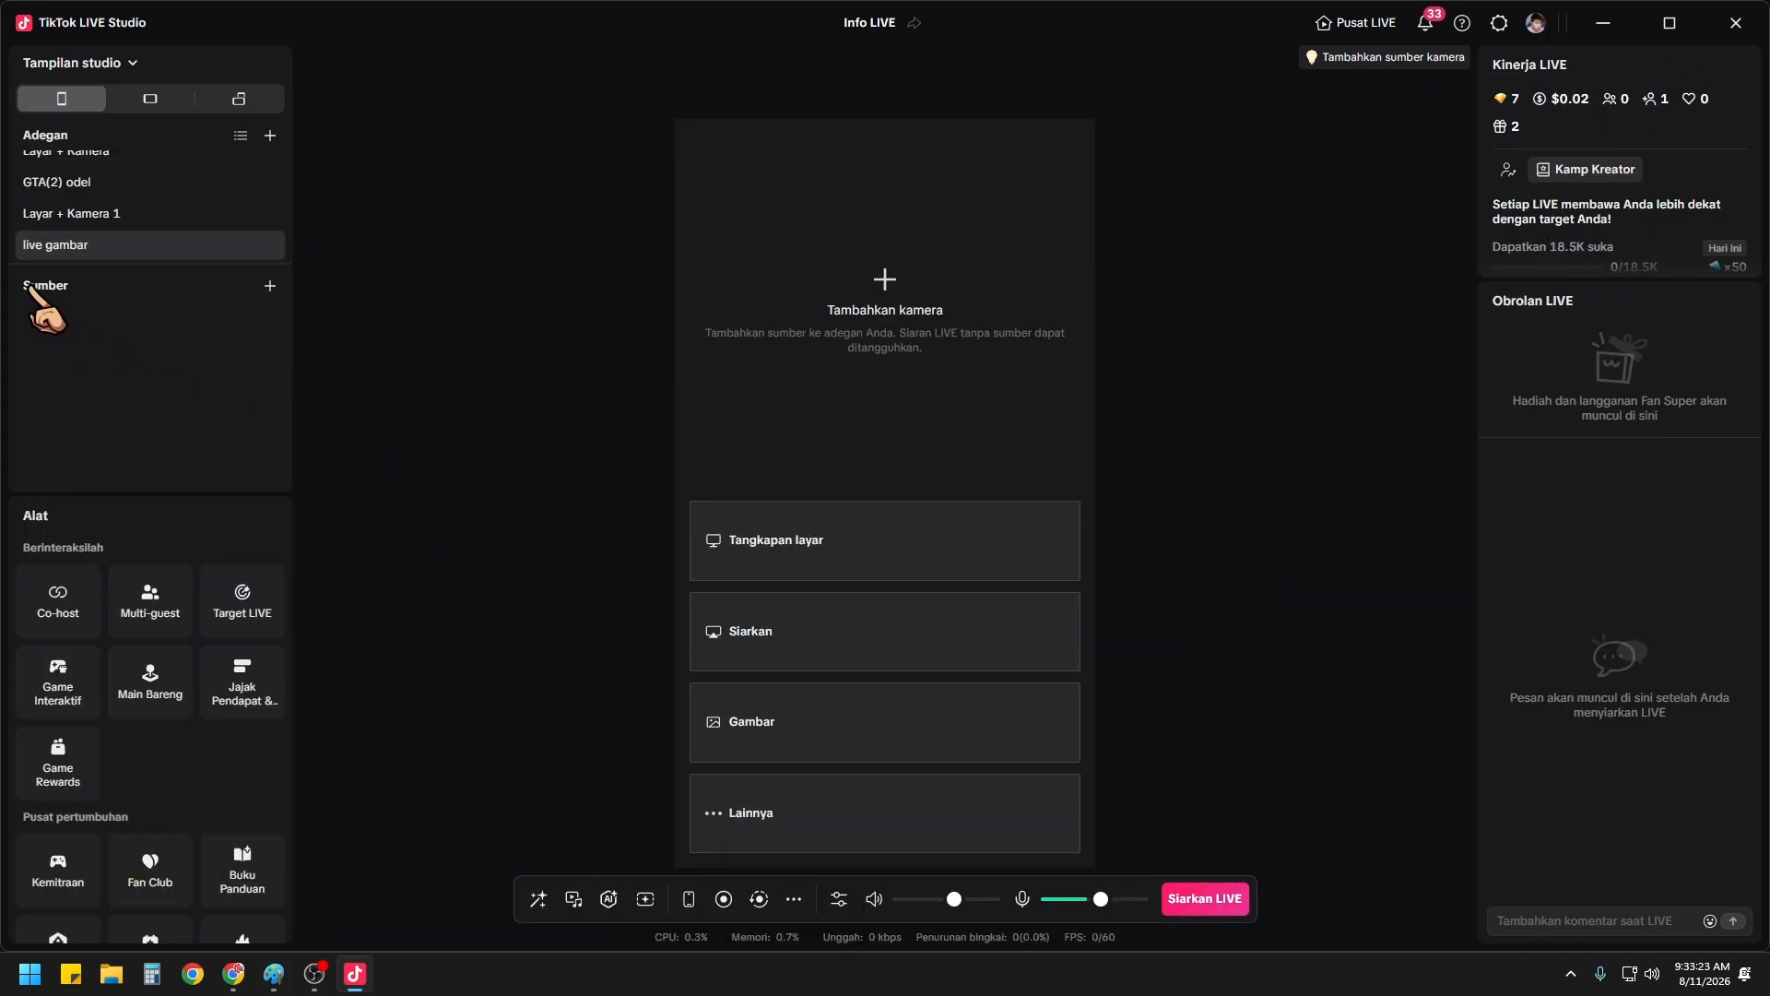
pyautogui.click(269, 286)
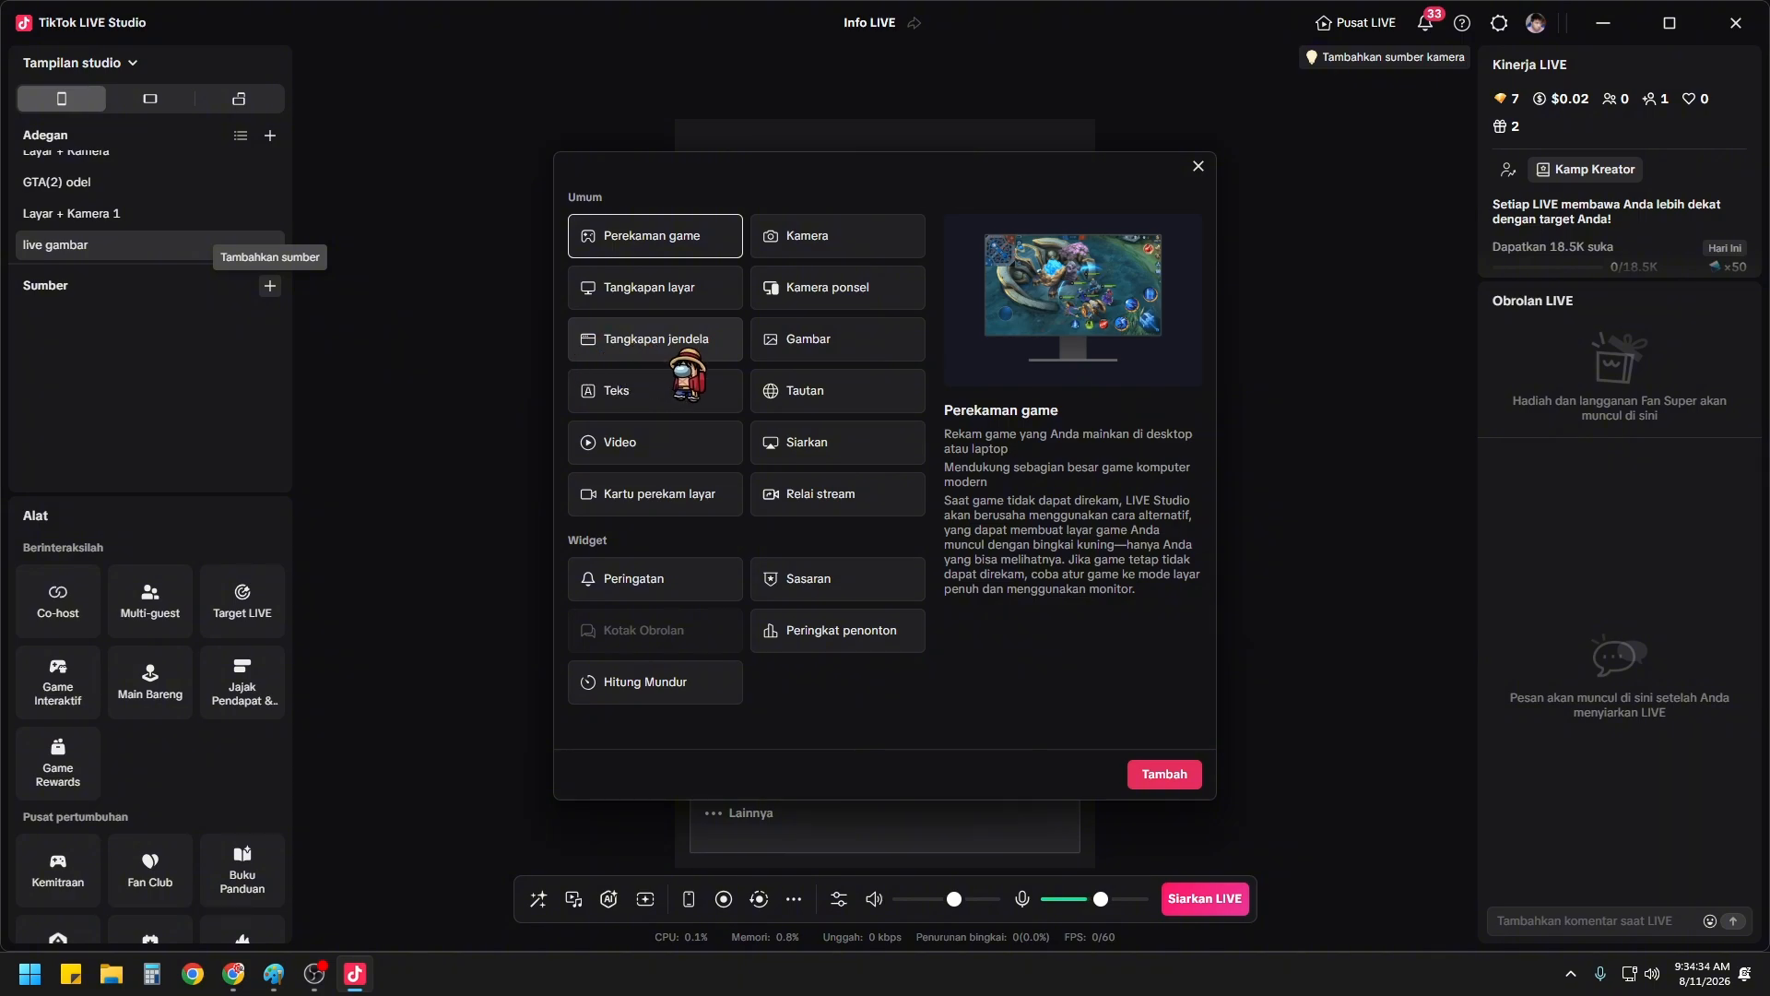
pyautogui.click(634, 348)
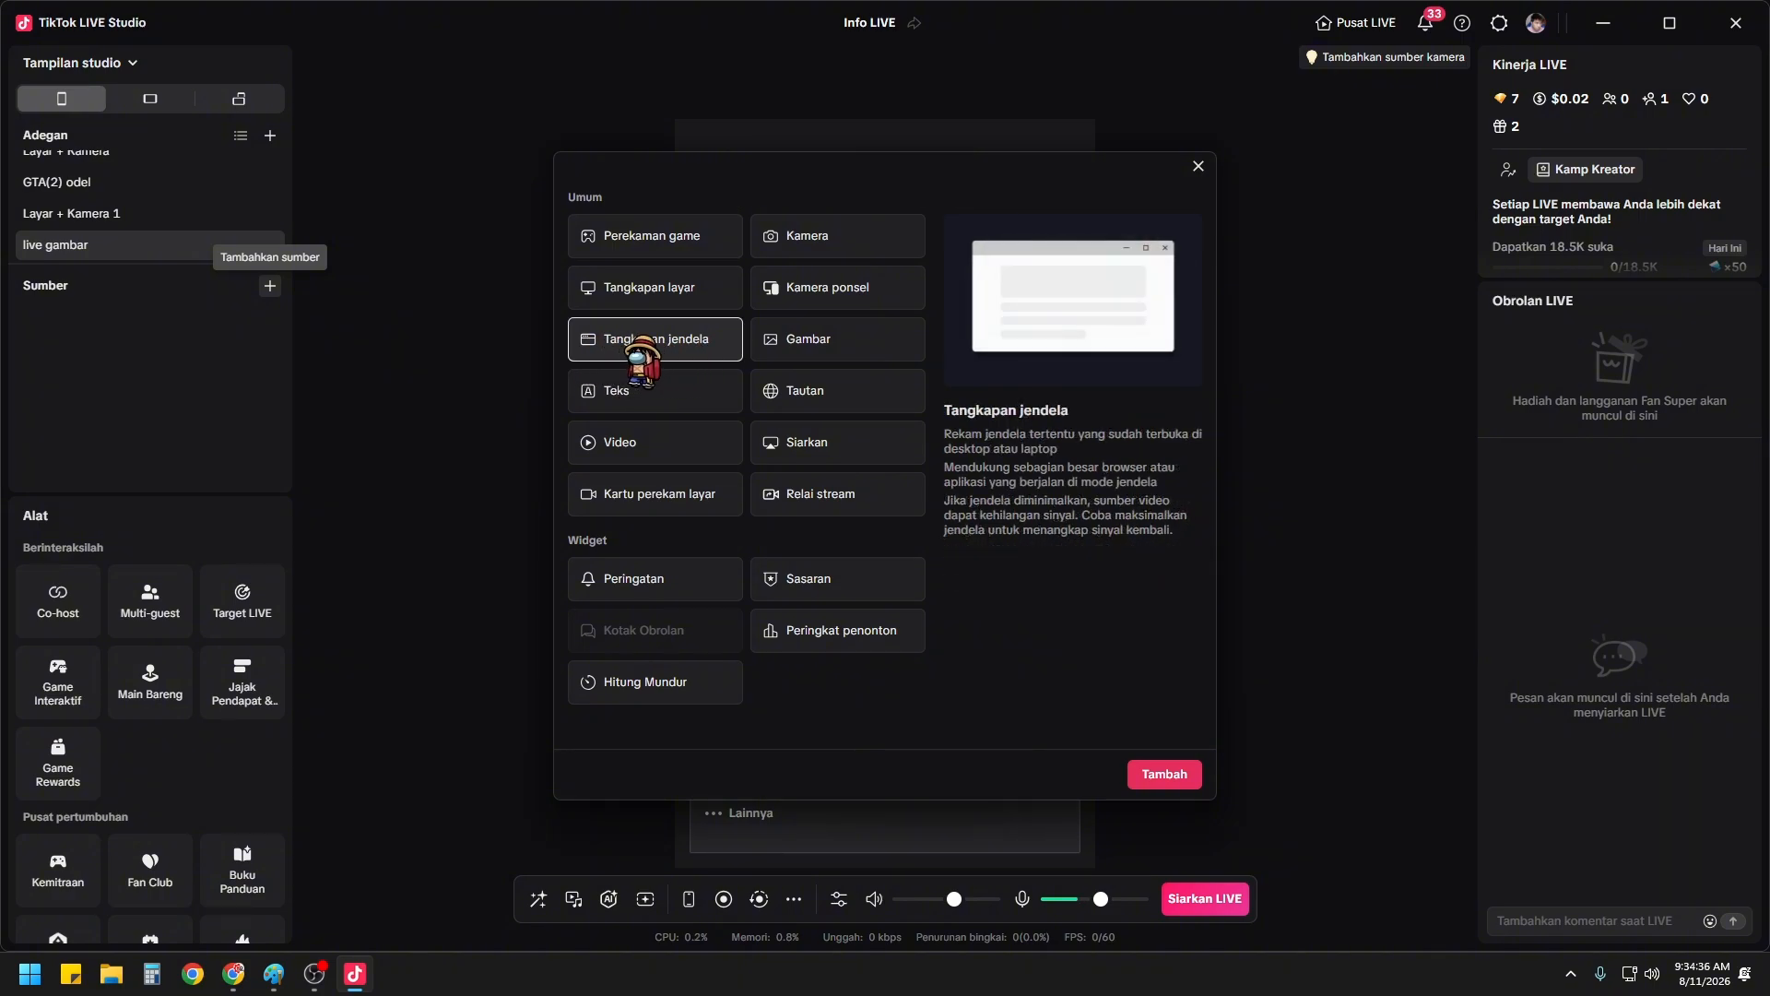
pyautogui.click(1160, 774)
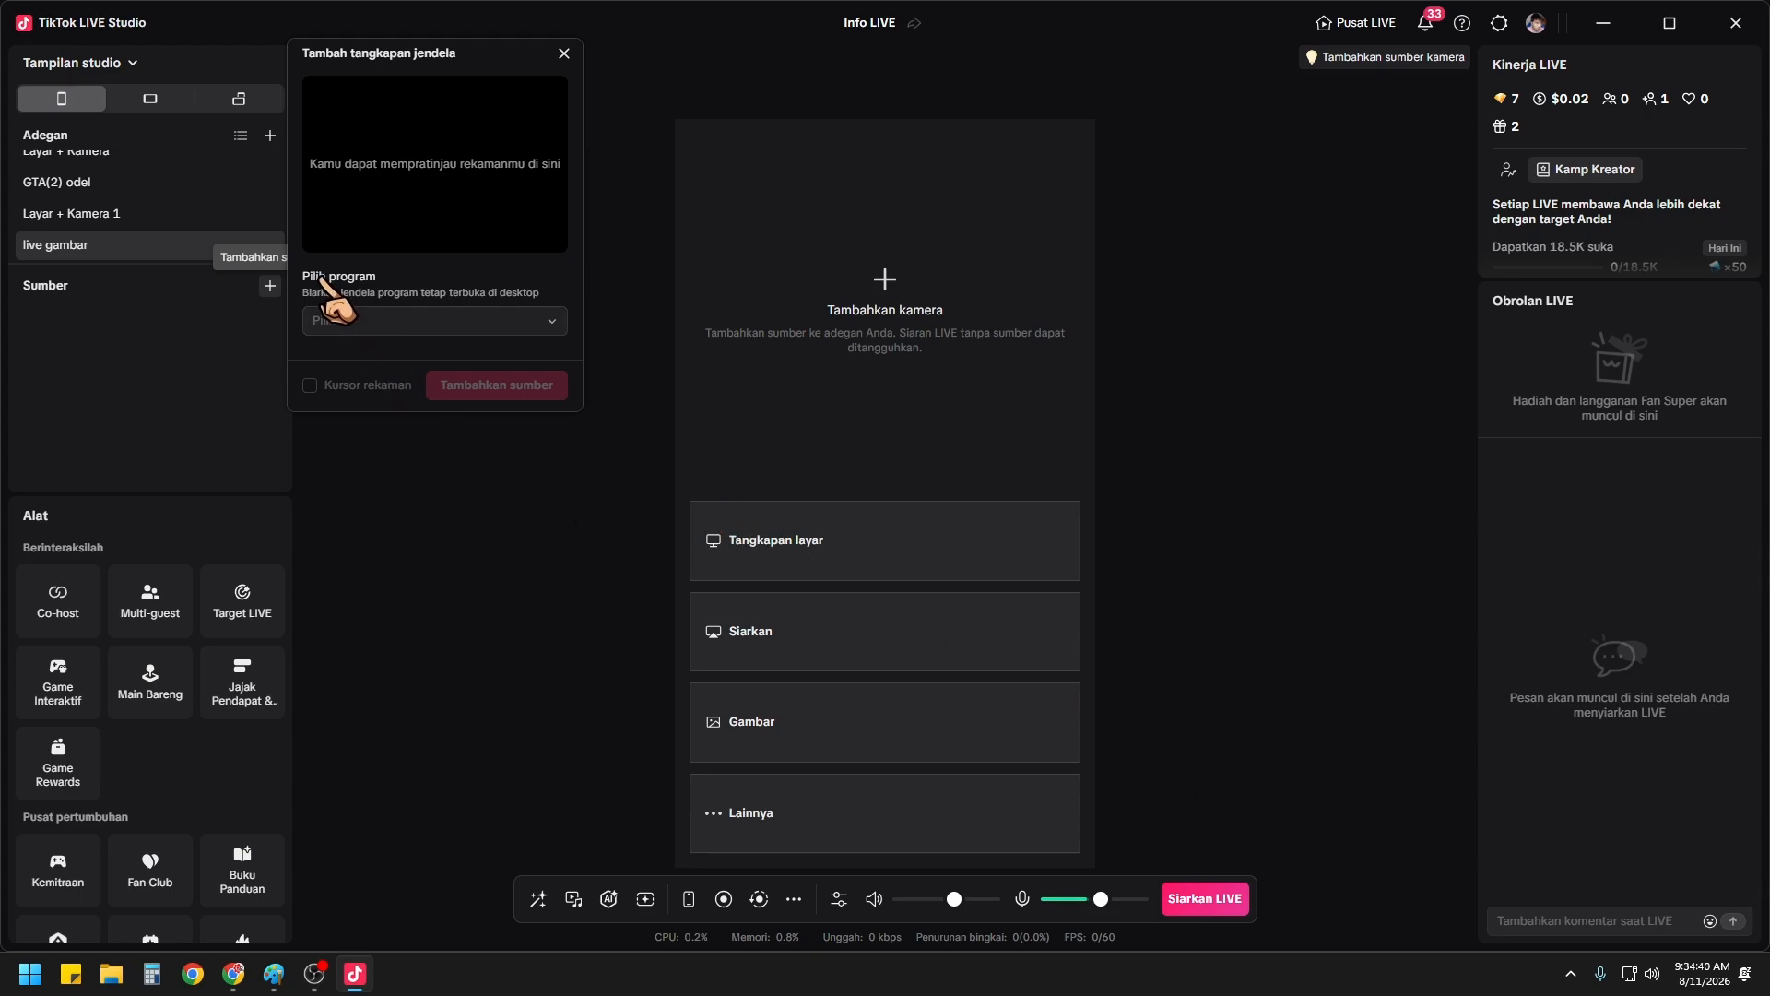
pyautogui.click(380, 323)
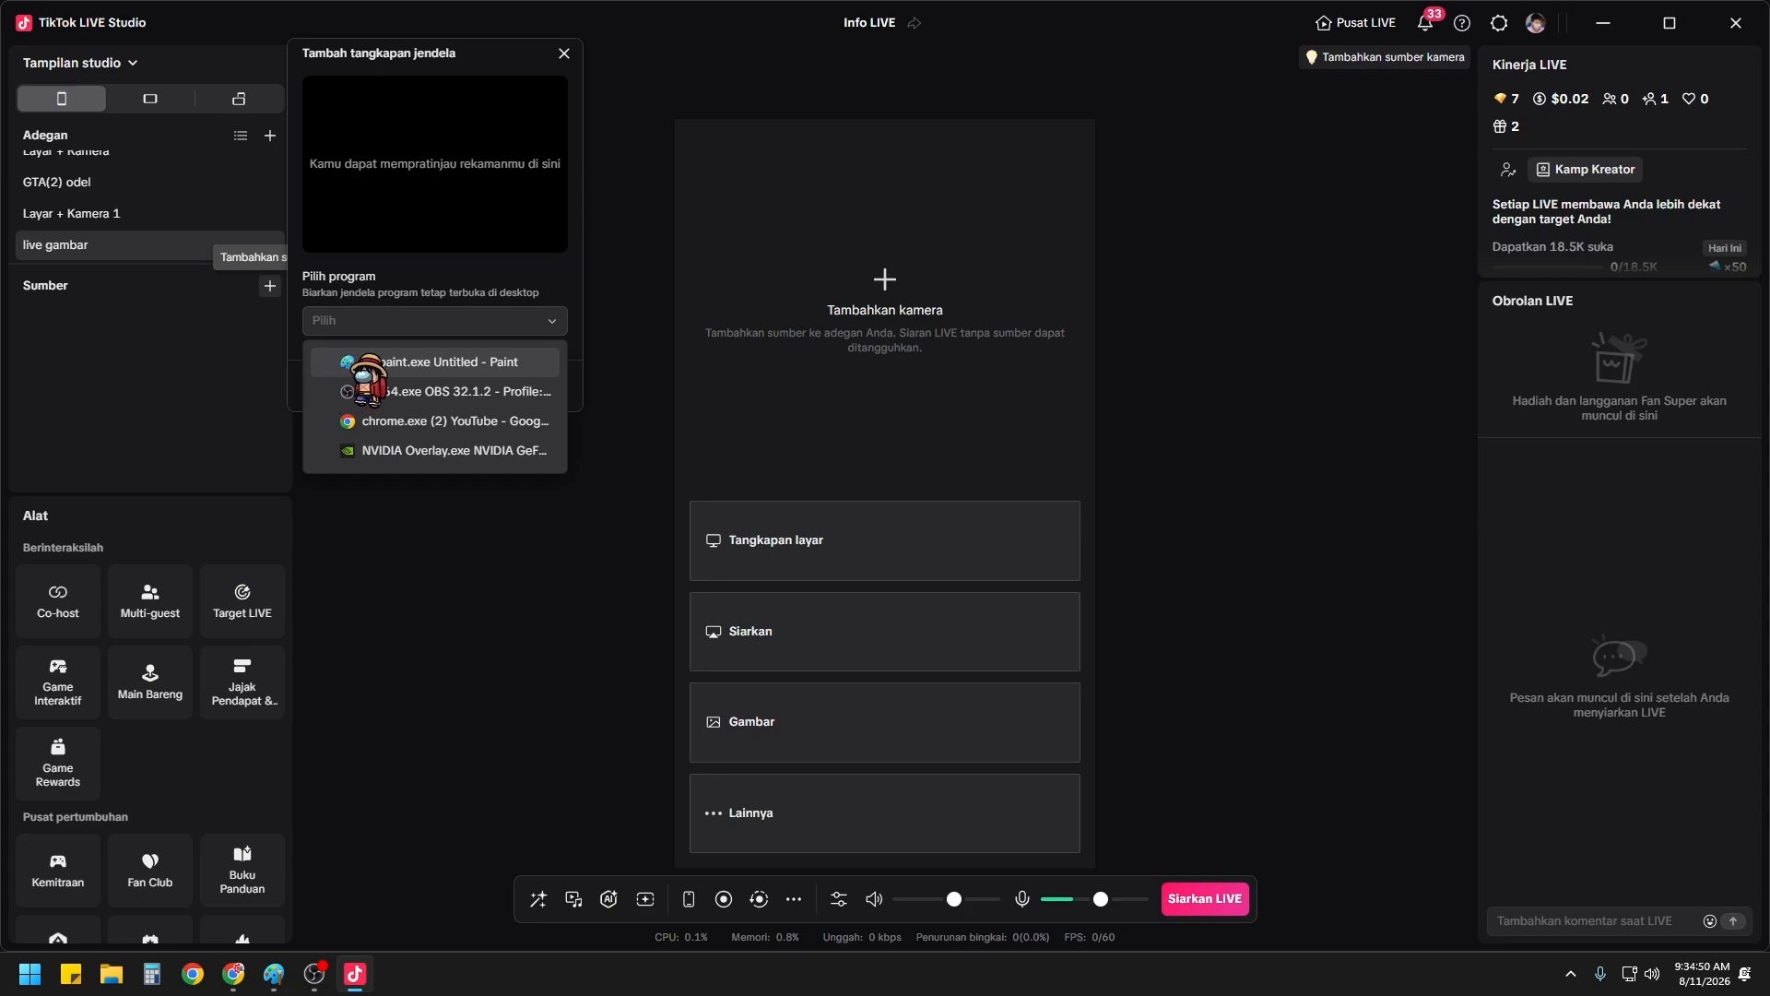
pyautogui.click(424, 362)
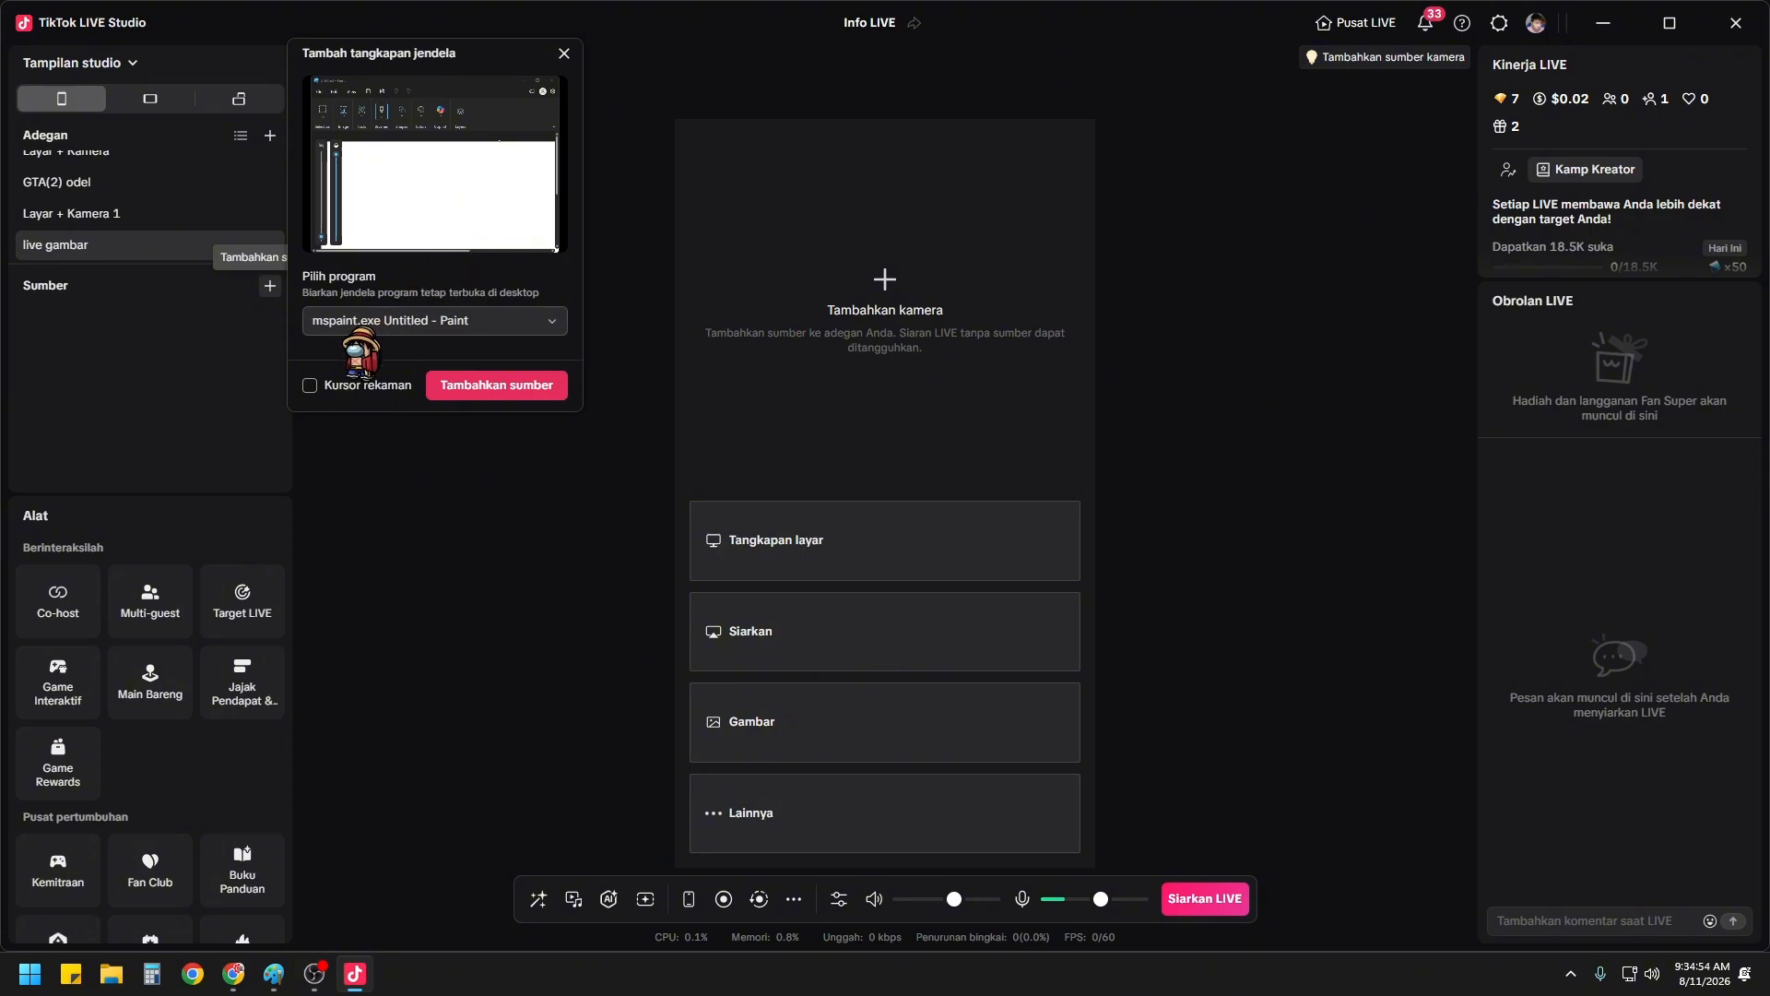
pyautogui.click(309, 385)
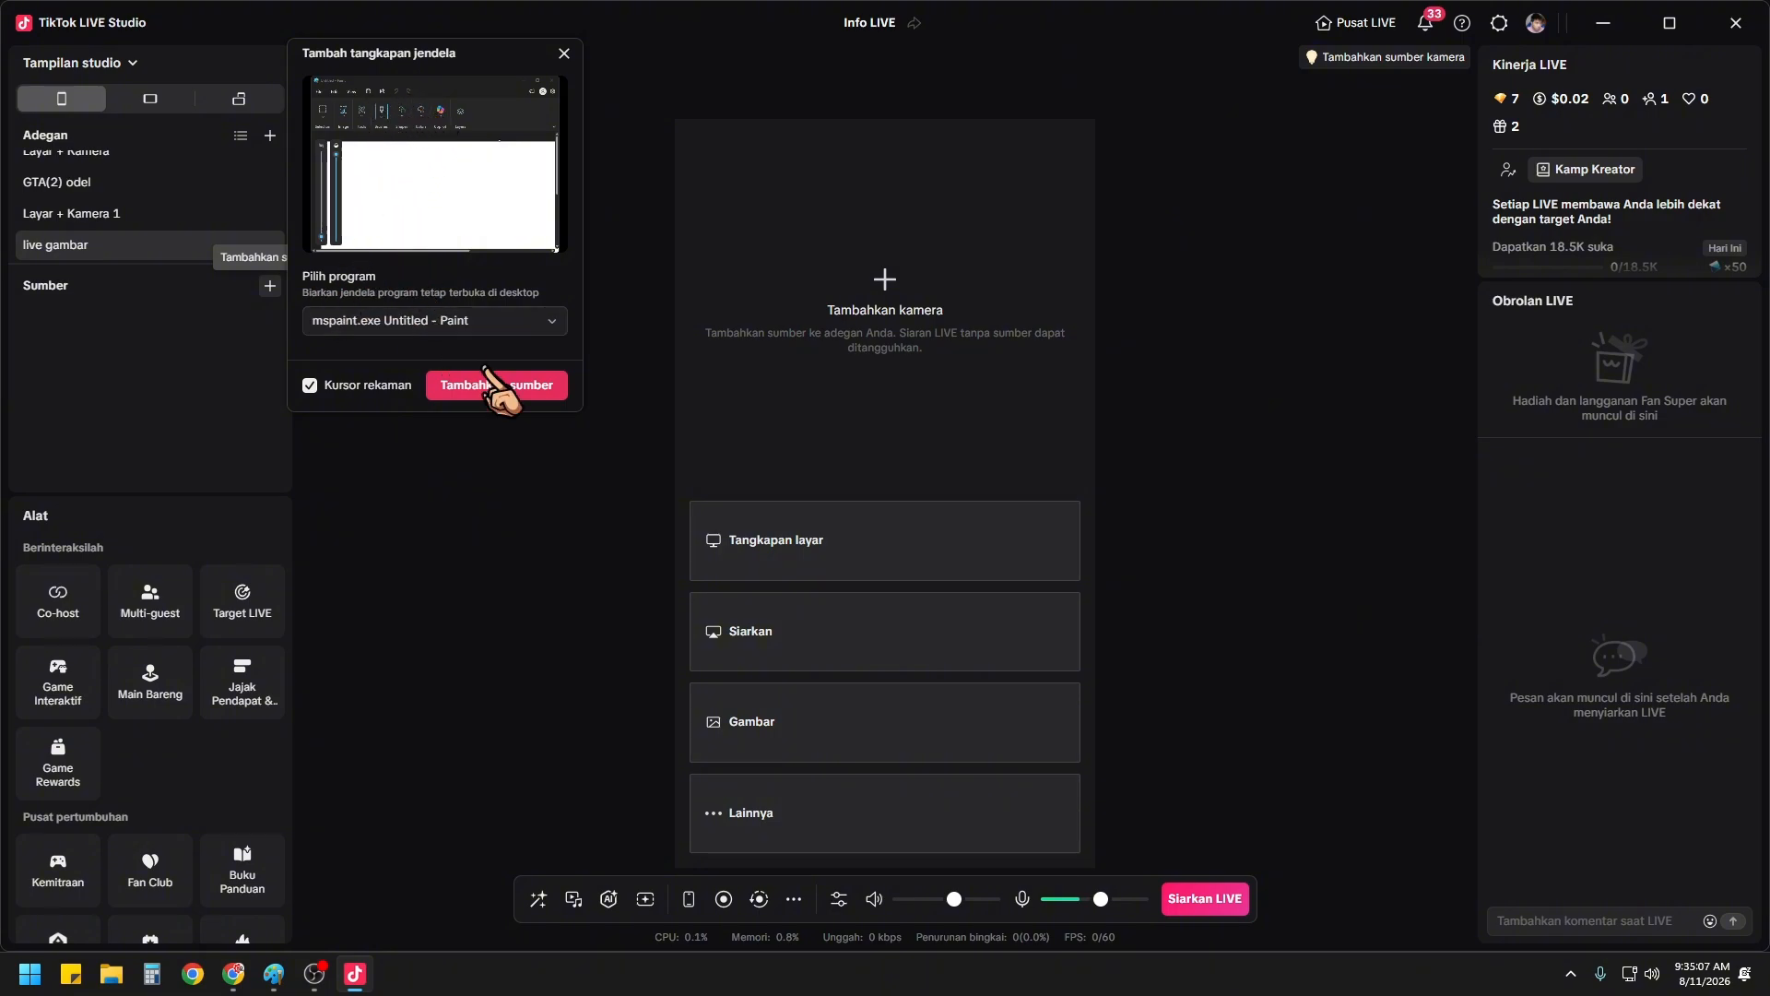
pyautogui.click(466, 389)
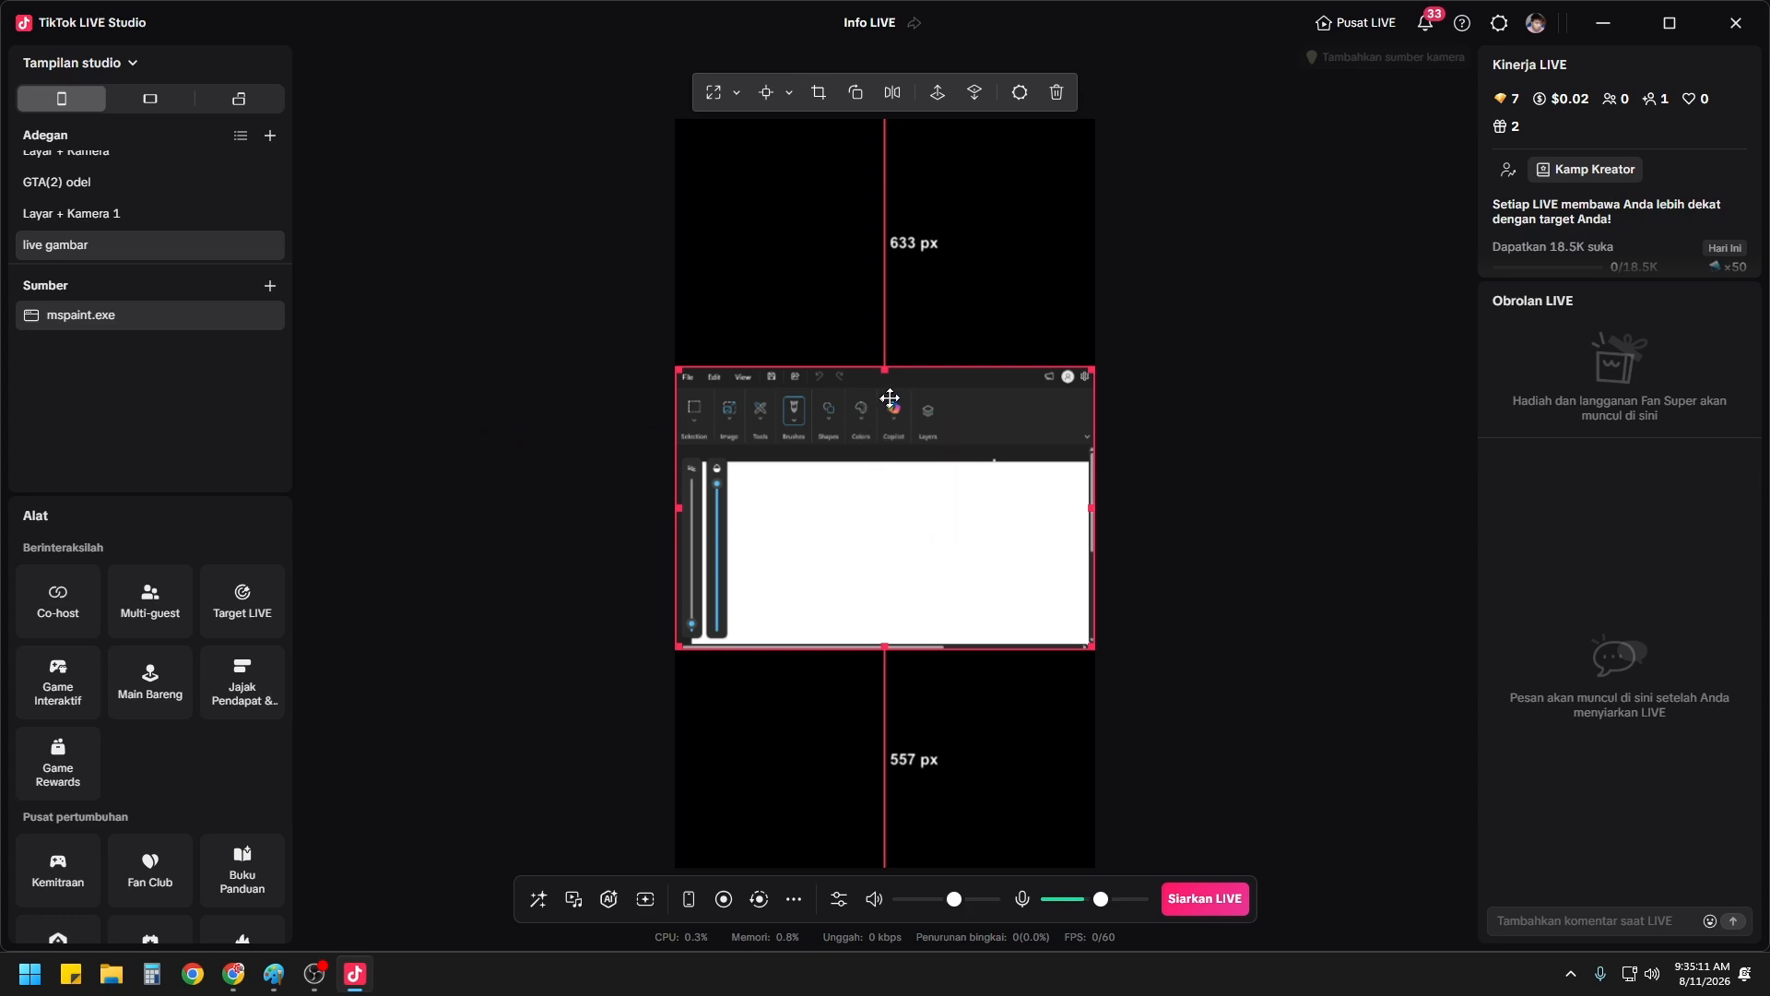
# Step: Move the Paint window capture to the vertical middle of the scene canvas and deselect it
pyautogui.moveTo(888, 372)
pyautogui.mouseDown()
pyautogui.moveTo(885, 335)
pyautogui.moveTo(881, 424)
pyautogui.moveTo(885, 349)
pyautogui.moveTo(886, 366)
pyautogui.mouseUp()
pyautogui.moveTo(892, 470)
pyautogui.mouseDown()
pyautogui.moveTo(892, 332)
pyautogui.moveTo(896, 461)
pyautogui.mouseUp()
pyautogui.click(902, 486)
pyautogui.click(1146, 509)
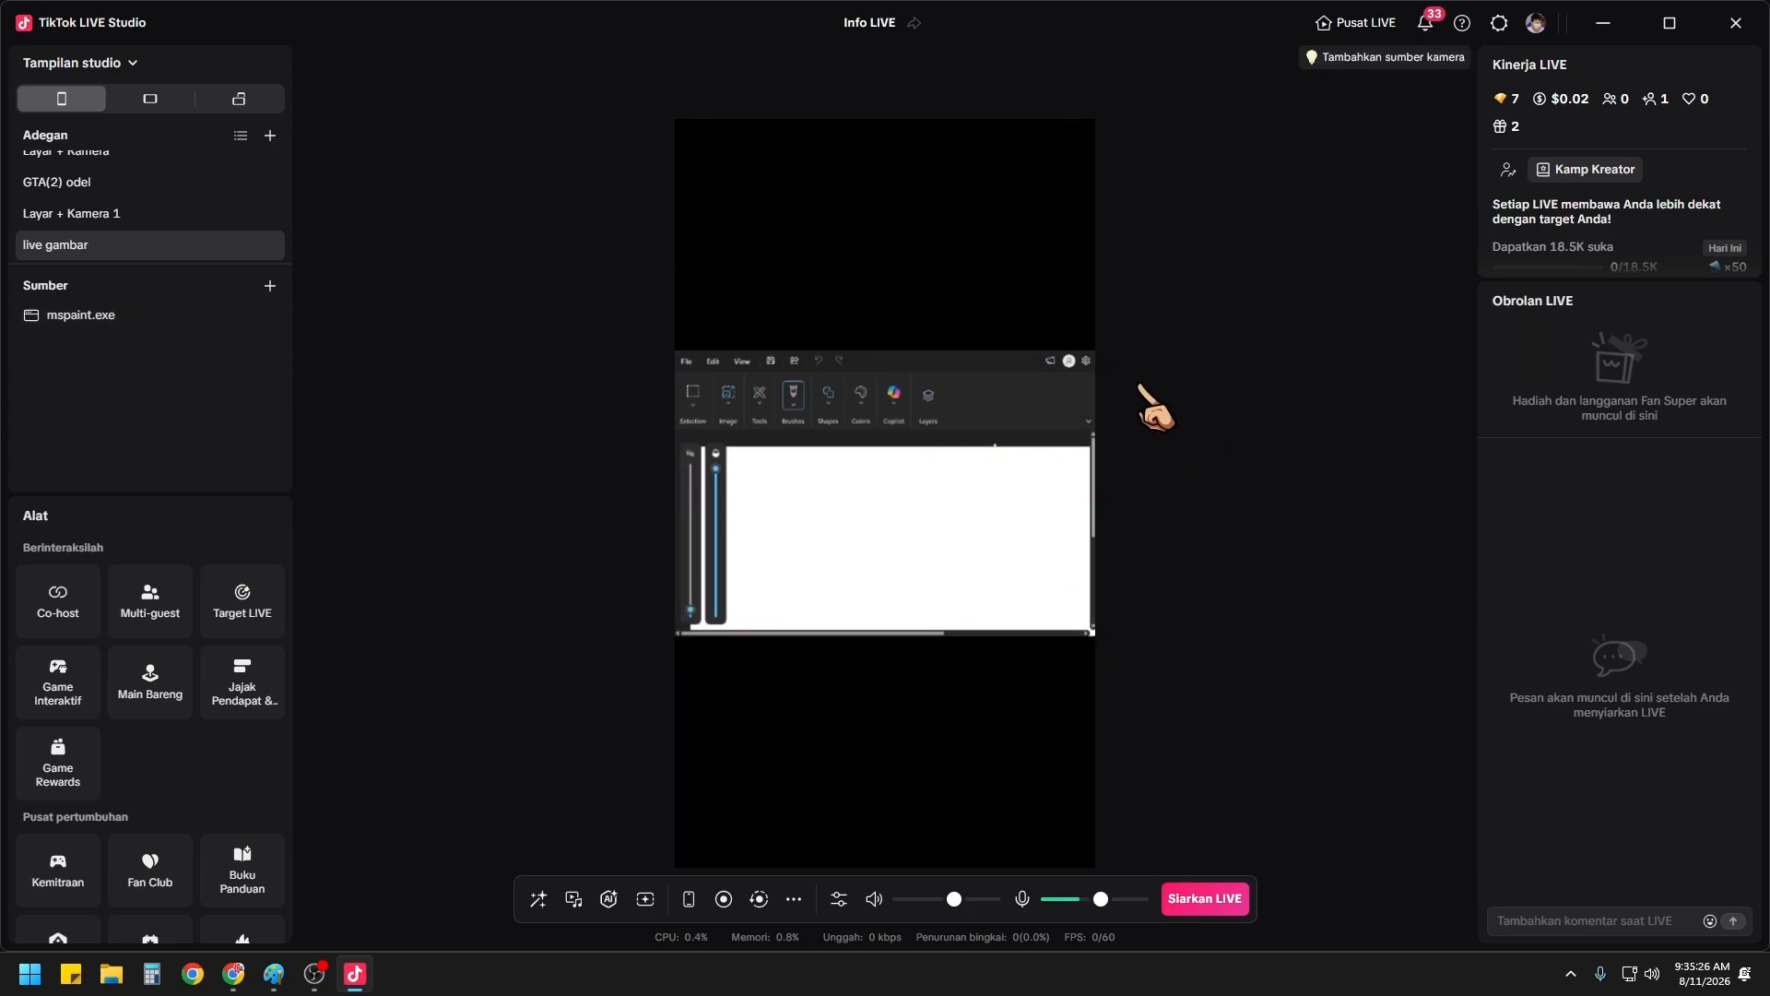
# Step: Switch to Paint and move its window beside the LIVE preview so the capture stays in view
pyautogui.click(273, 974)
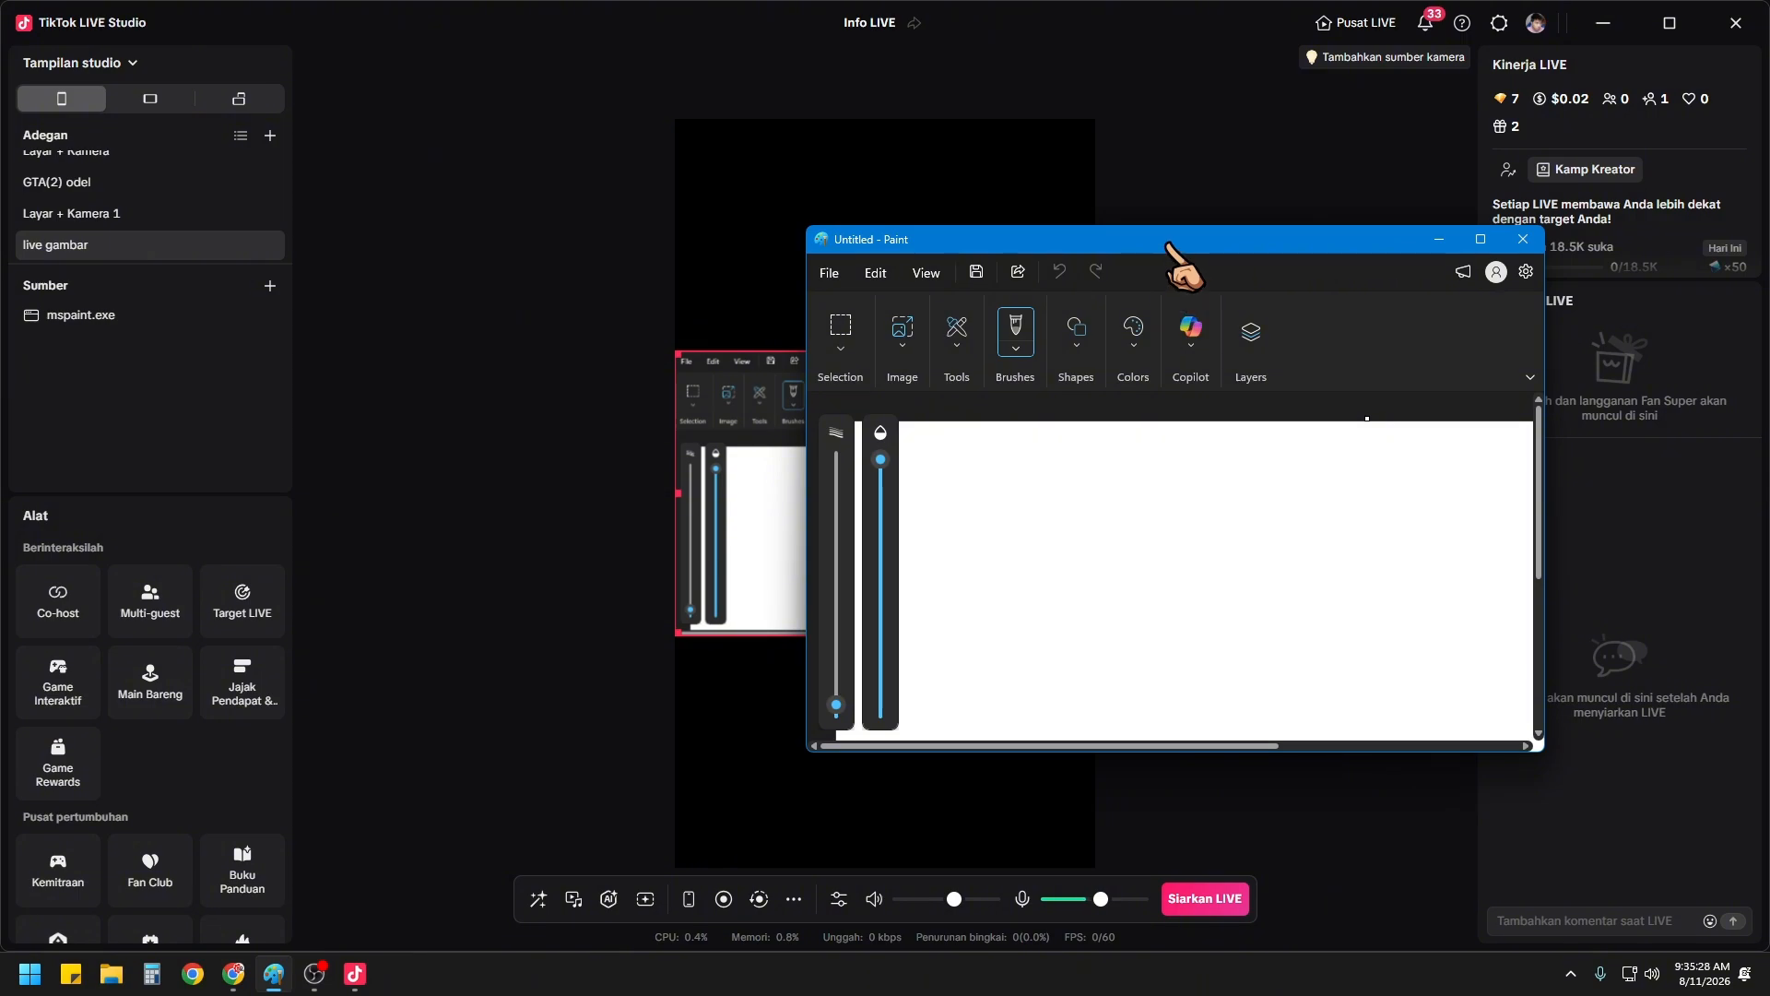
pyautogui.moveTo(1177, 246); pyautogui.dragTo(1588, 2)
pyautogui.moveTo(1308, 8)
pyautogui.mouseDown()
pyautogui.moveTo(954, 129)
pyautogui.moveTo(1277, 19)
pyautogui.moveTo(1136, 63)
pyautogui.moveTo(1521, 228)
pyautogui.moveTo(1551, 202)
pyautogui.mouseUp()
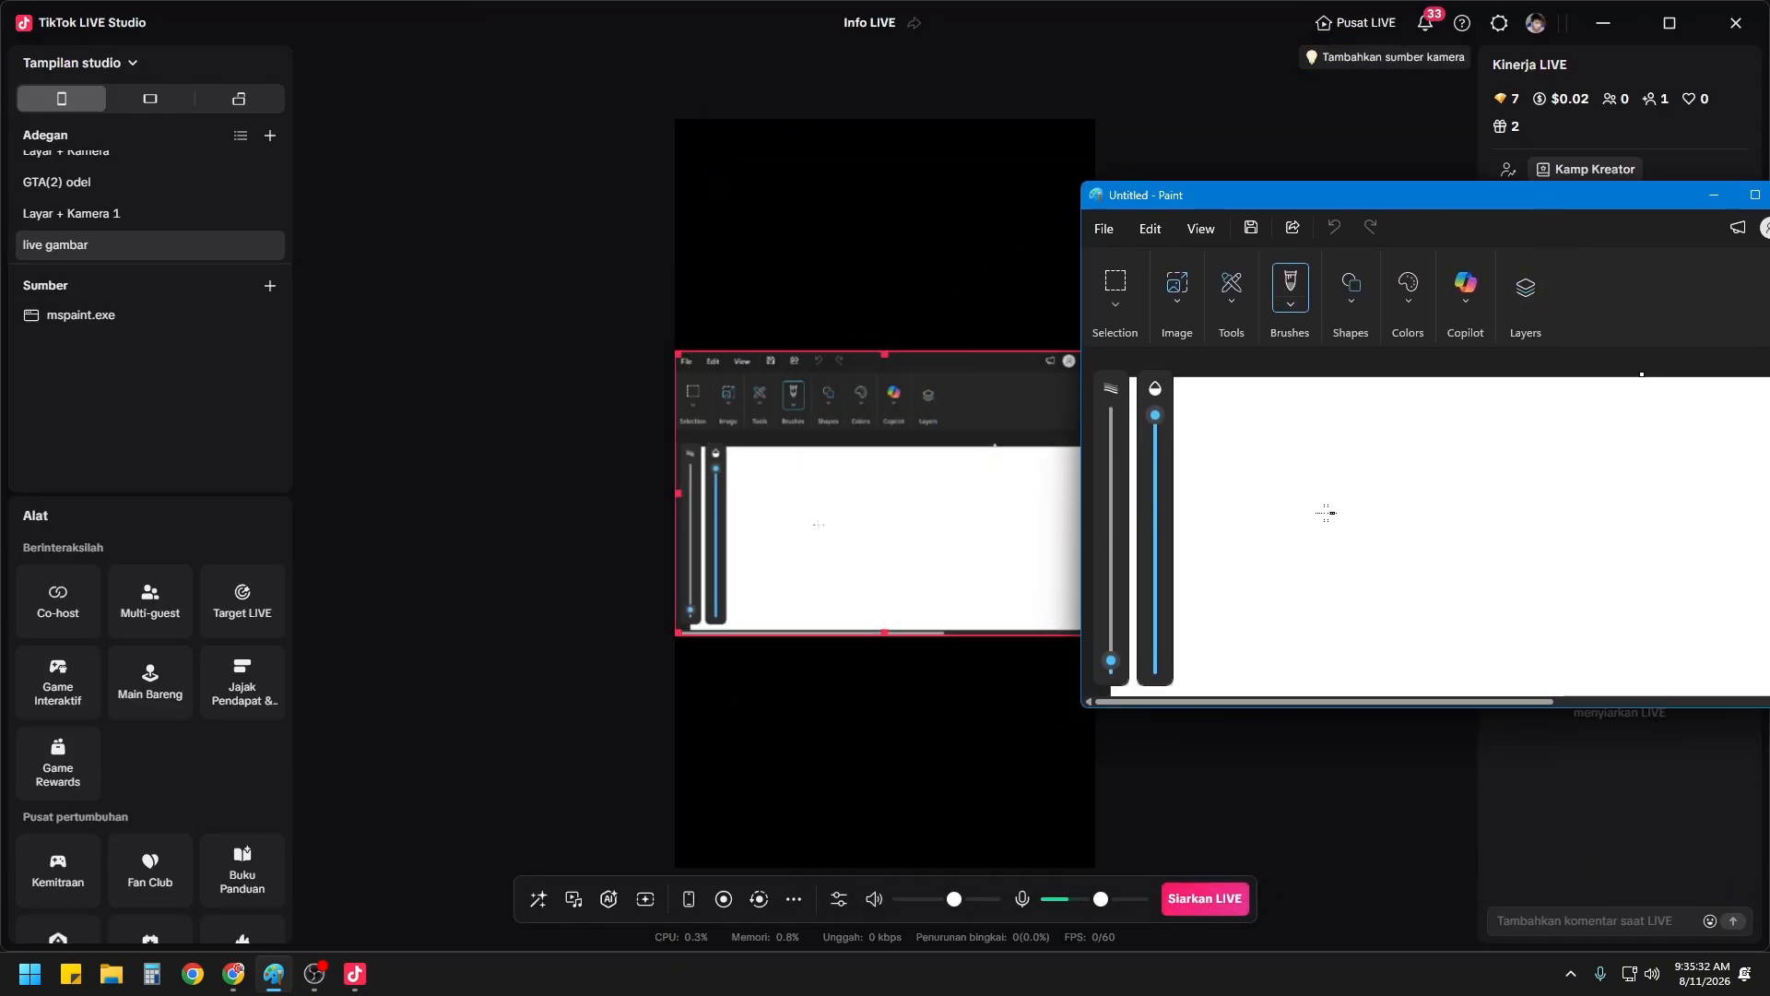
# Step: Draw several freehand looping brush strokes on the Paint canvas, keeping the window clear of the LIVE preview
pyautogui.moveTo(1326, 512)
pyautogui.mouseDown()
pyautogui.moveTo(1456, 590)
pyautogui.moveTo(1558, 550)
pyautogui.mouseUp()
pyautogui.moveTo(1314, 196)
pyautogui.mouseDown()
pyautogui.moveTo(1572, 240)
pyautogui.moveTo(1484, 208)
pyautogui.mouseUp()
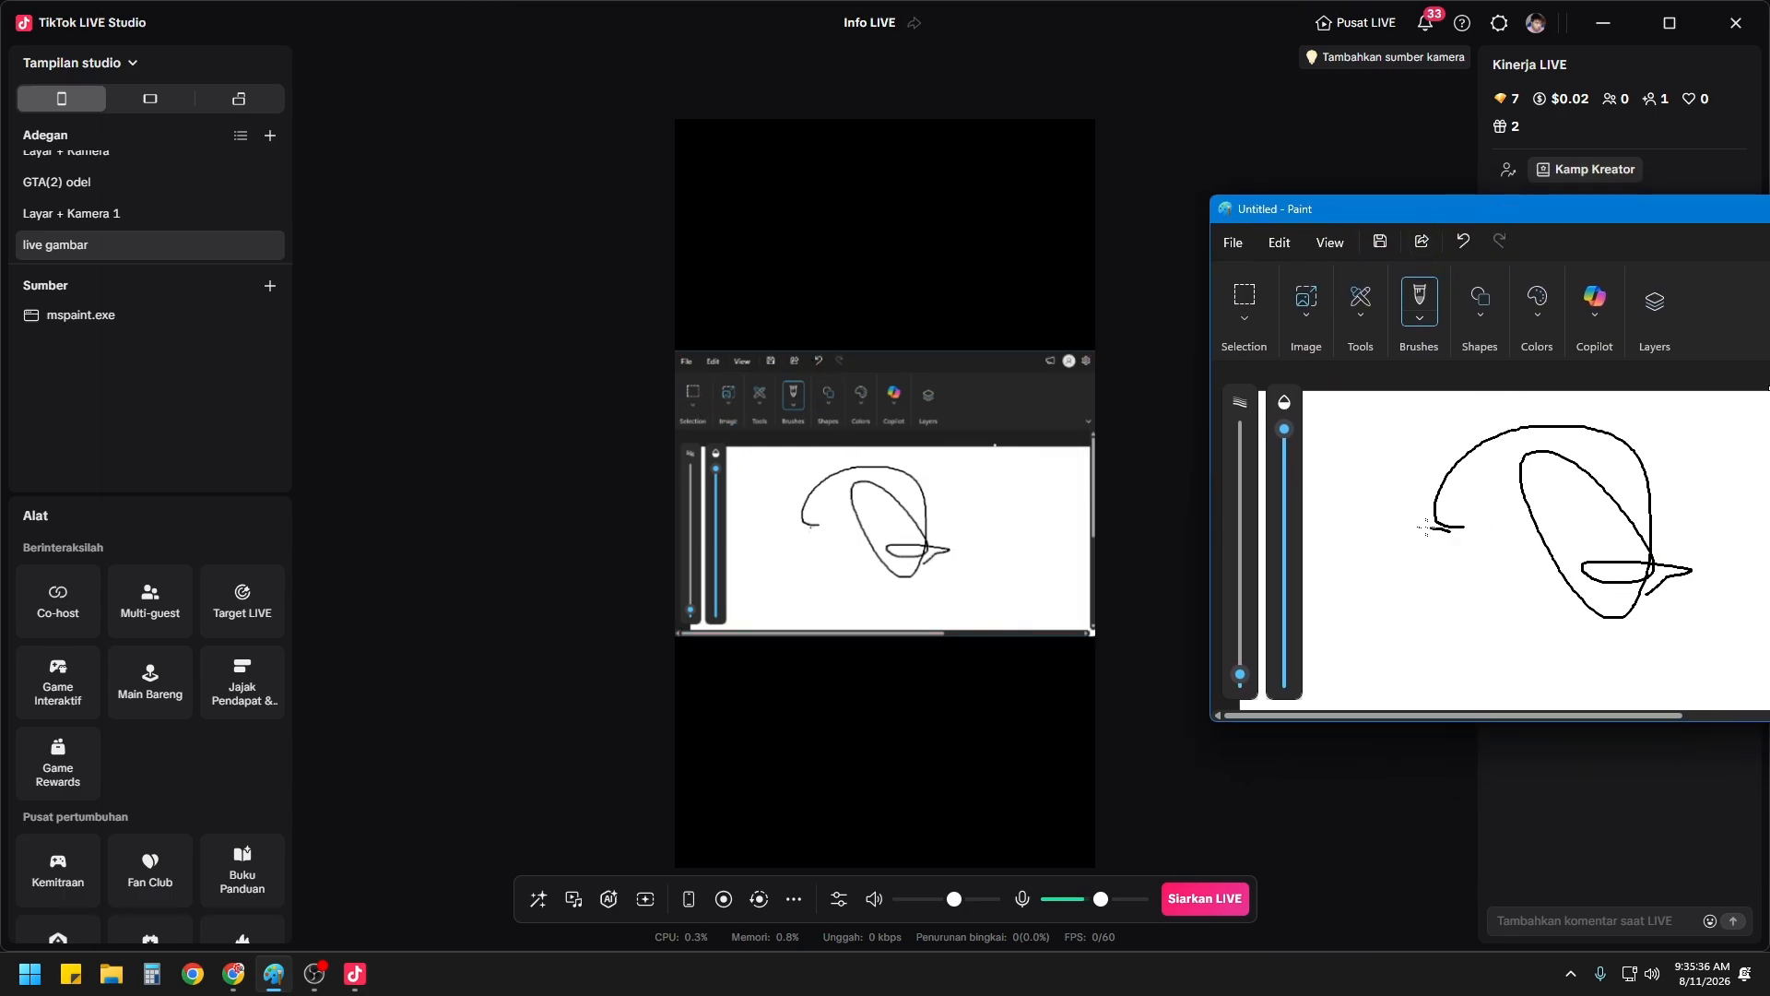
pyautogui.moveTo(1451, 530); pyautogui.dragTo(1447, 526)
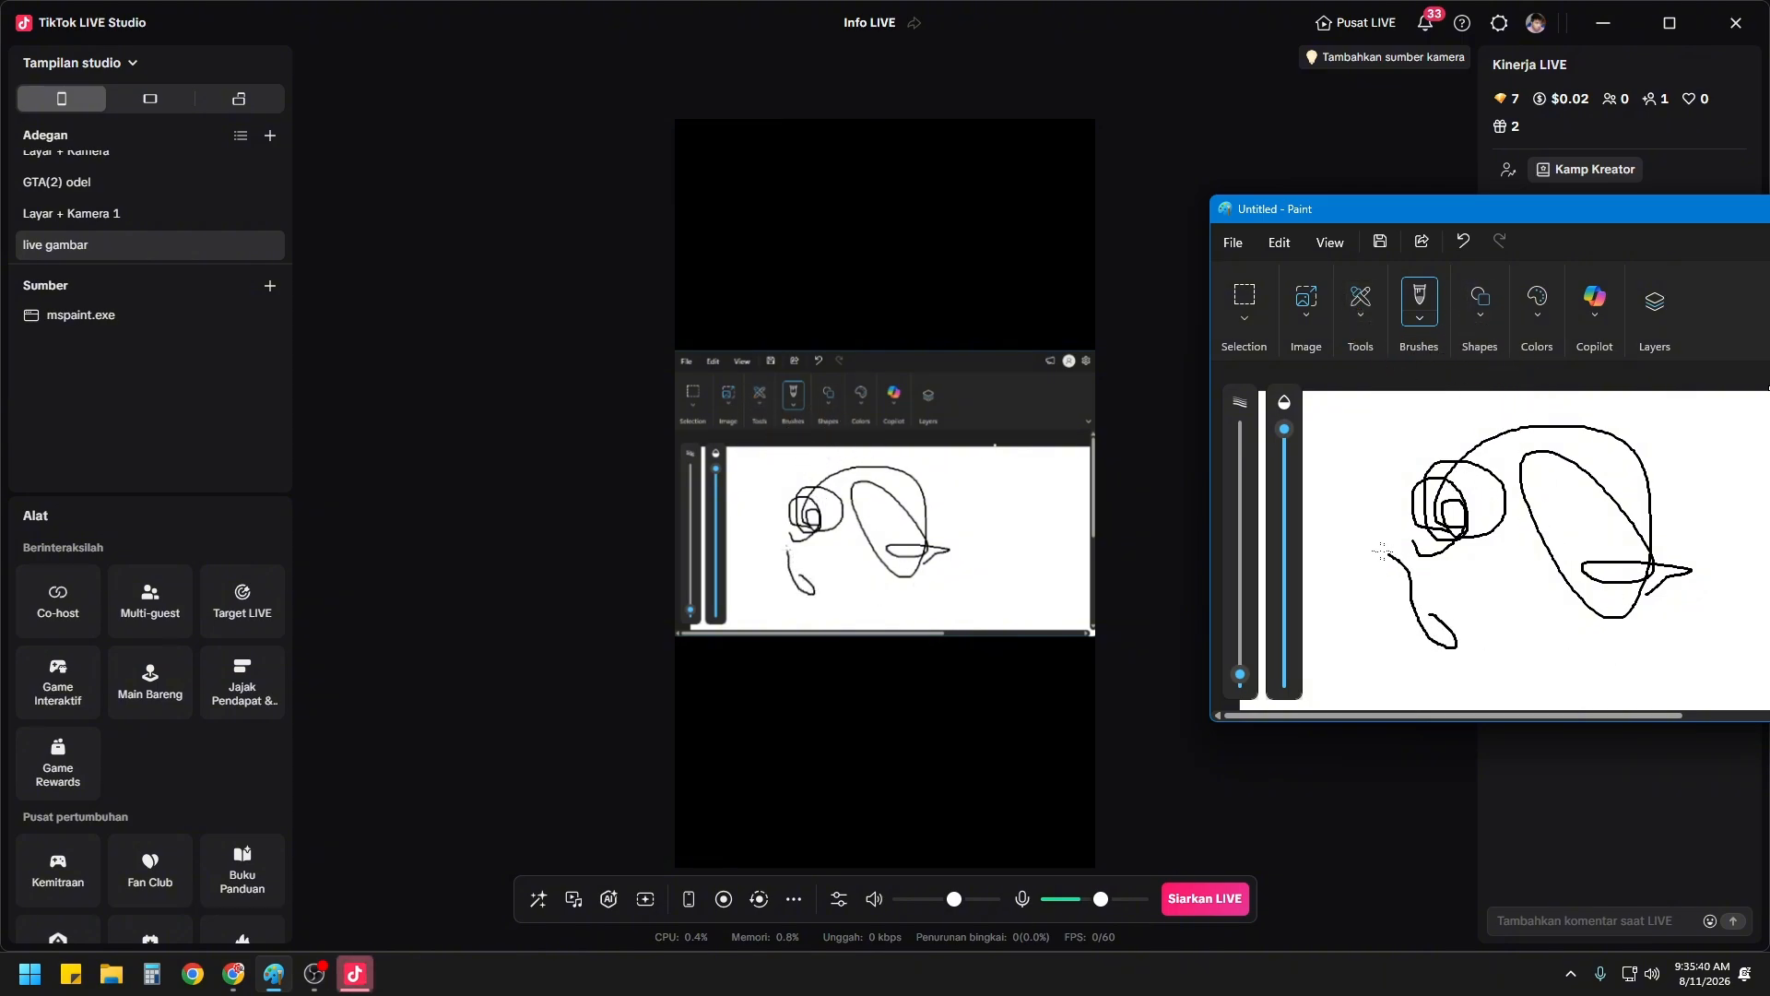
pyautogui.moveTo(1424, 610)
pyautogui.mouseDown()
pyautogui.moveTo(1486, 546)
pyautogui.moveTo(1530, 560)
pyautogui.mouseUp()
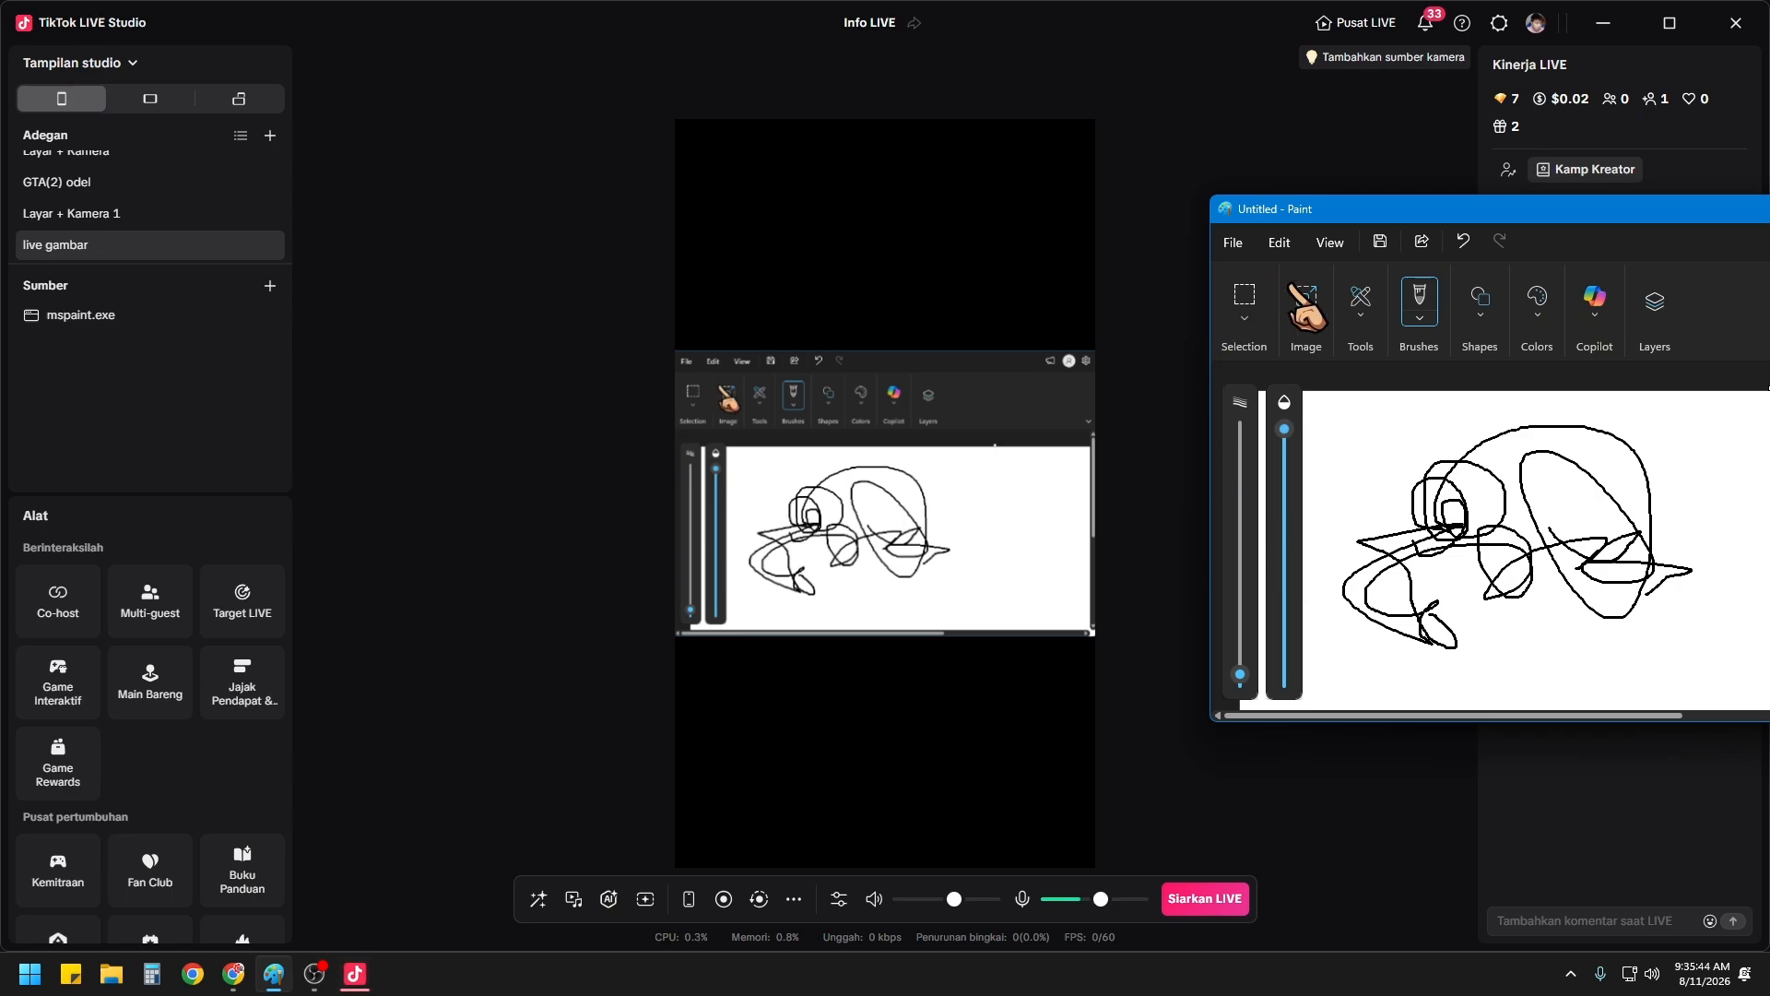
# Step: Move the Paint window back over the preview, cancel the prompt to save the drawing, and minimize the window
pyautogui.moveTo(1458, 201); pyautogui.dragTo(882, 208)
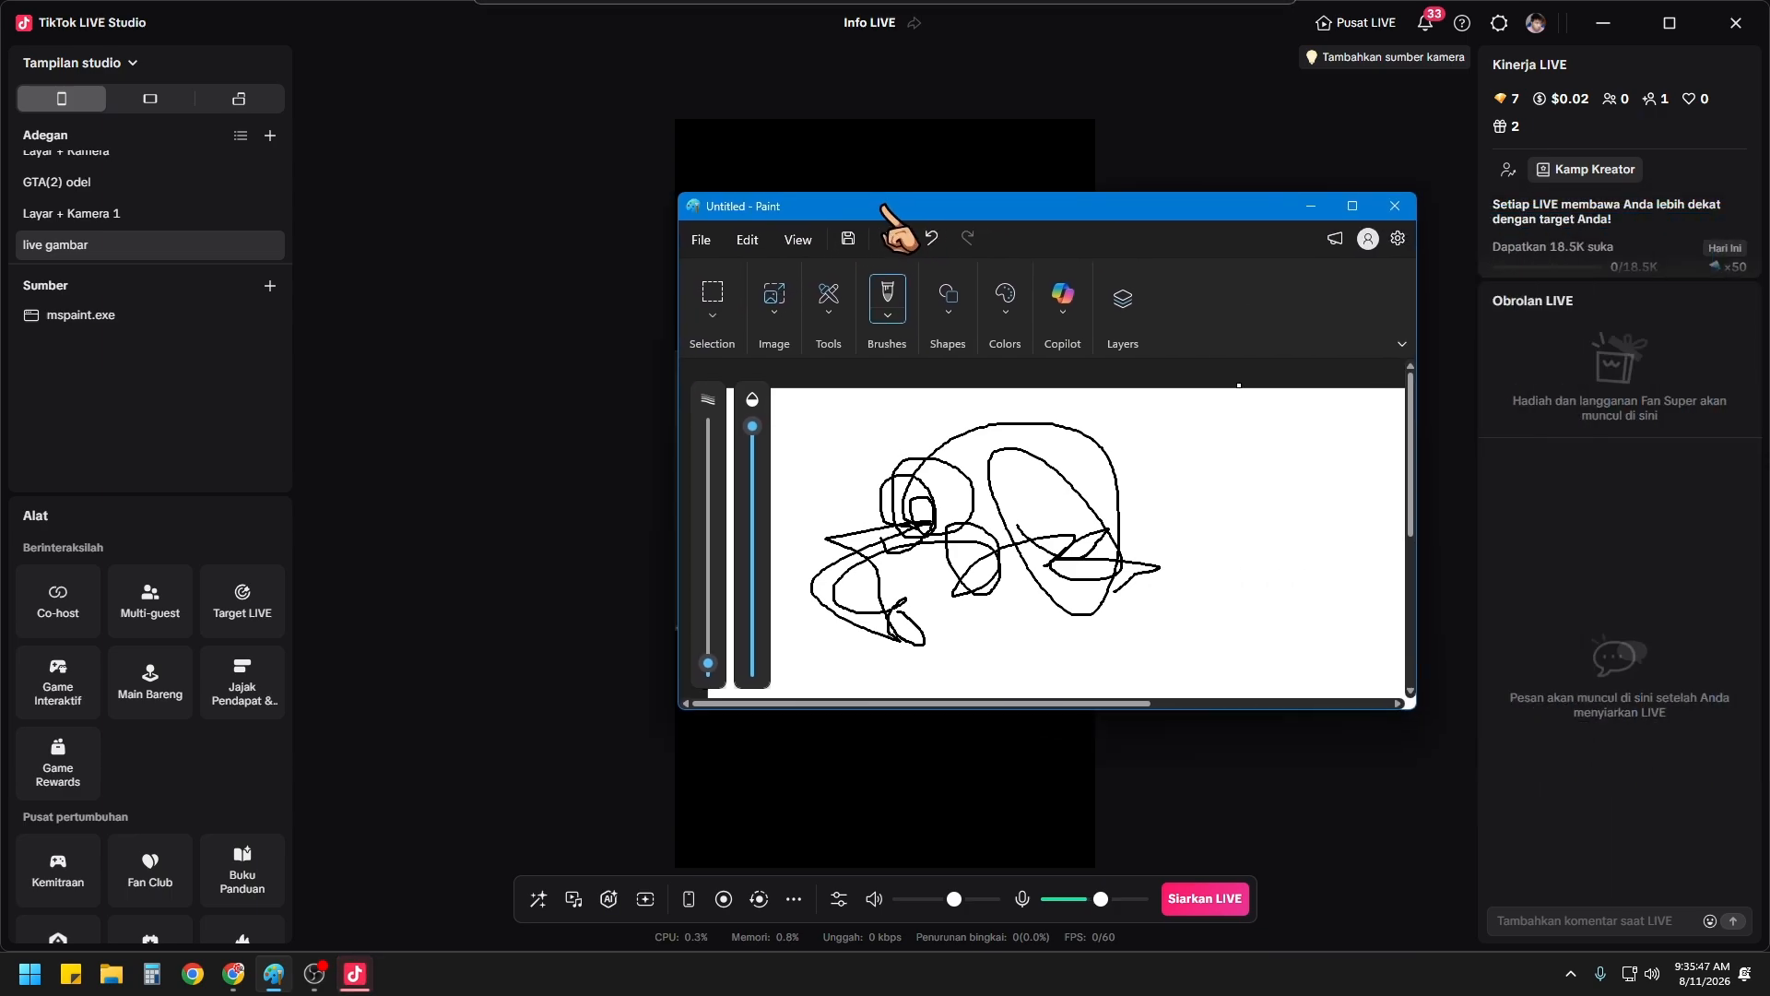
pyautogui.click(1394, 206)
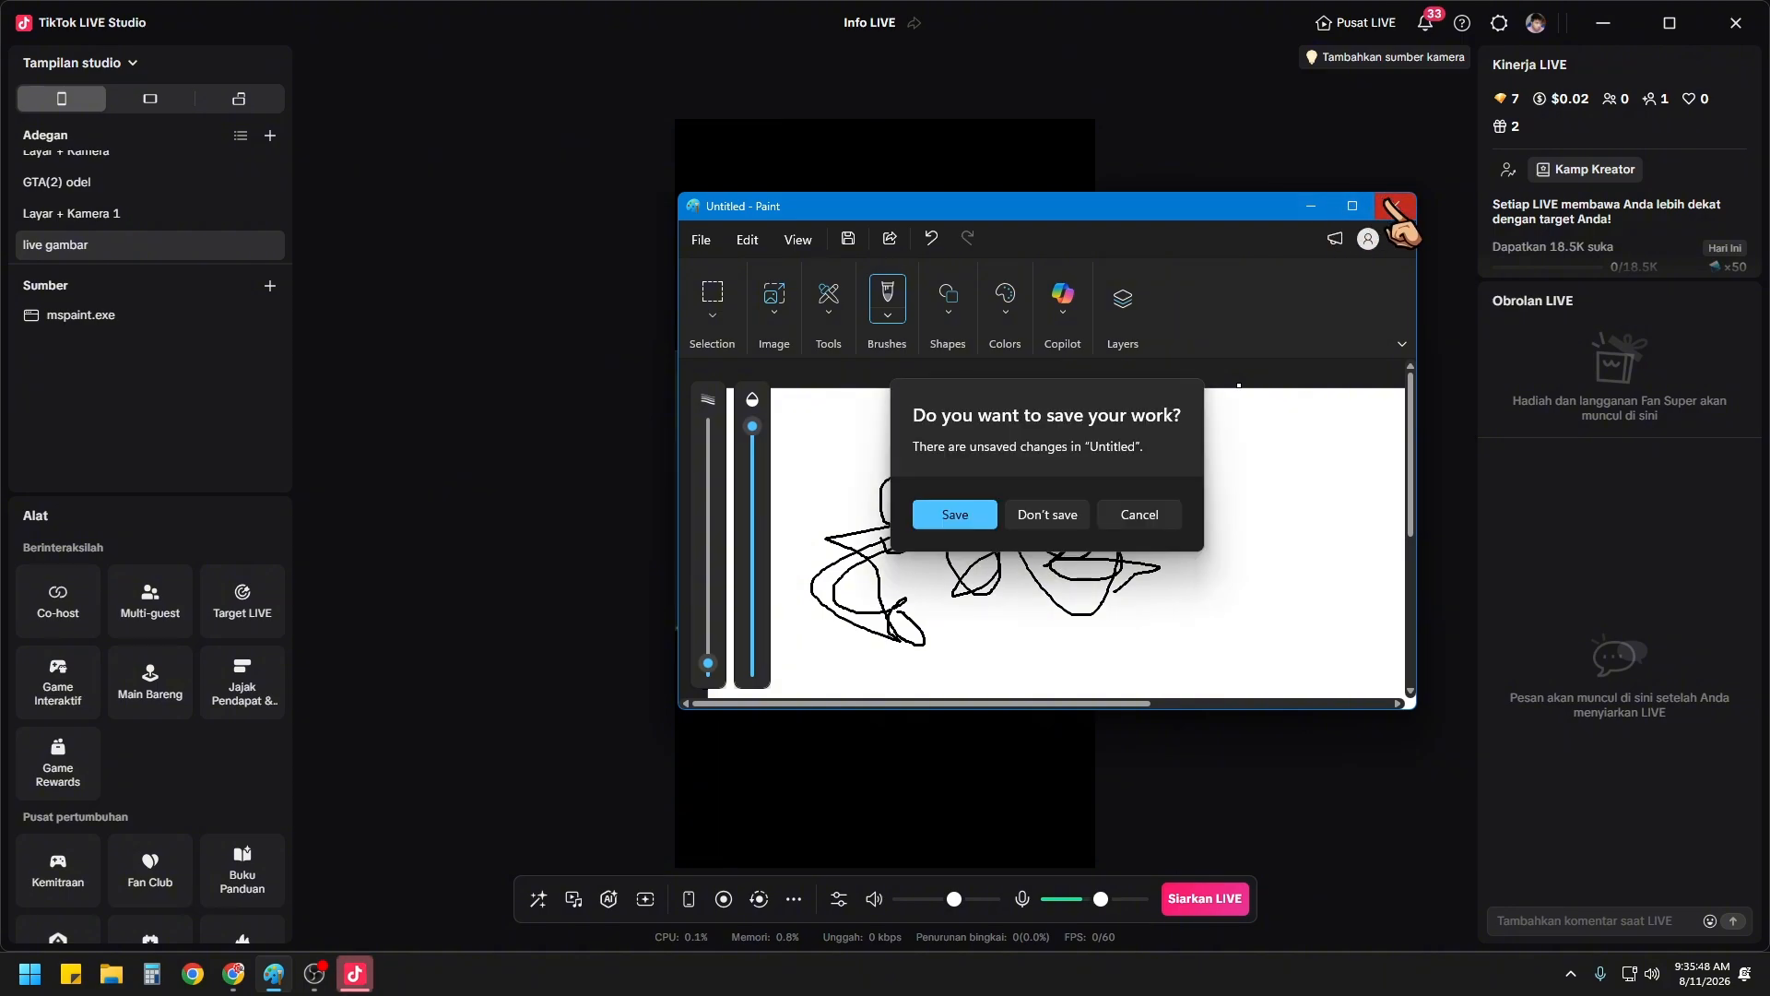
pyautogui.click(1154, 521)
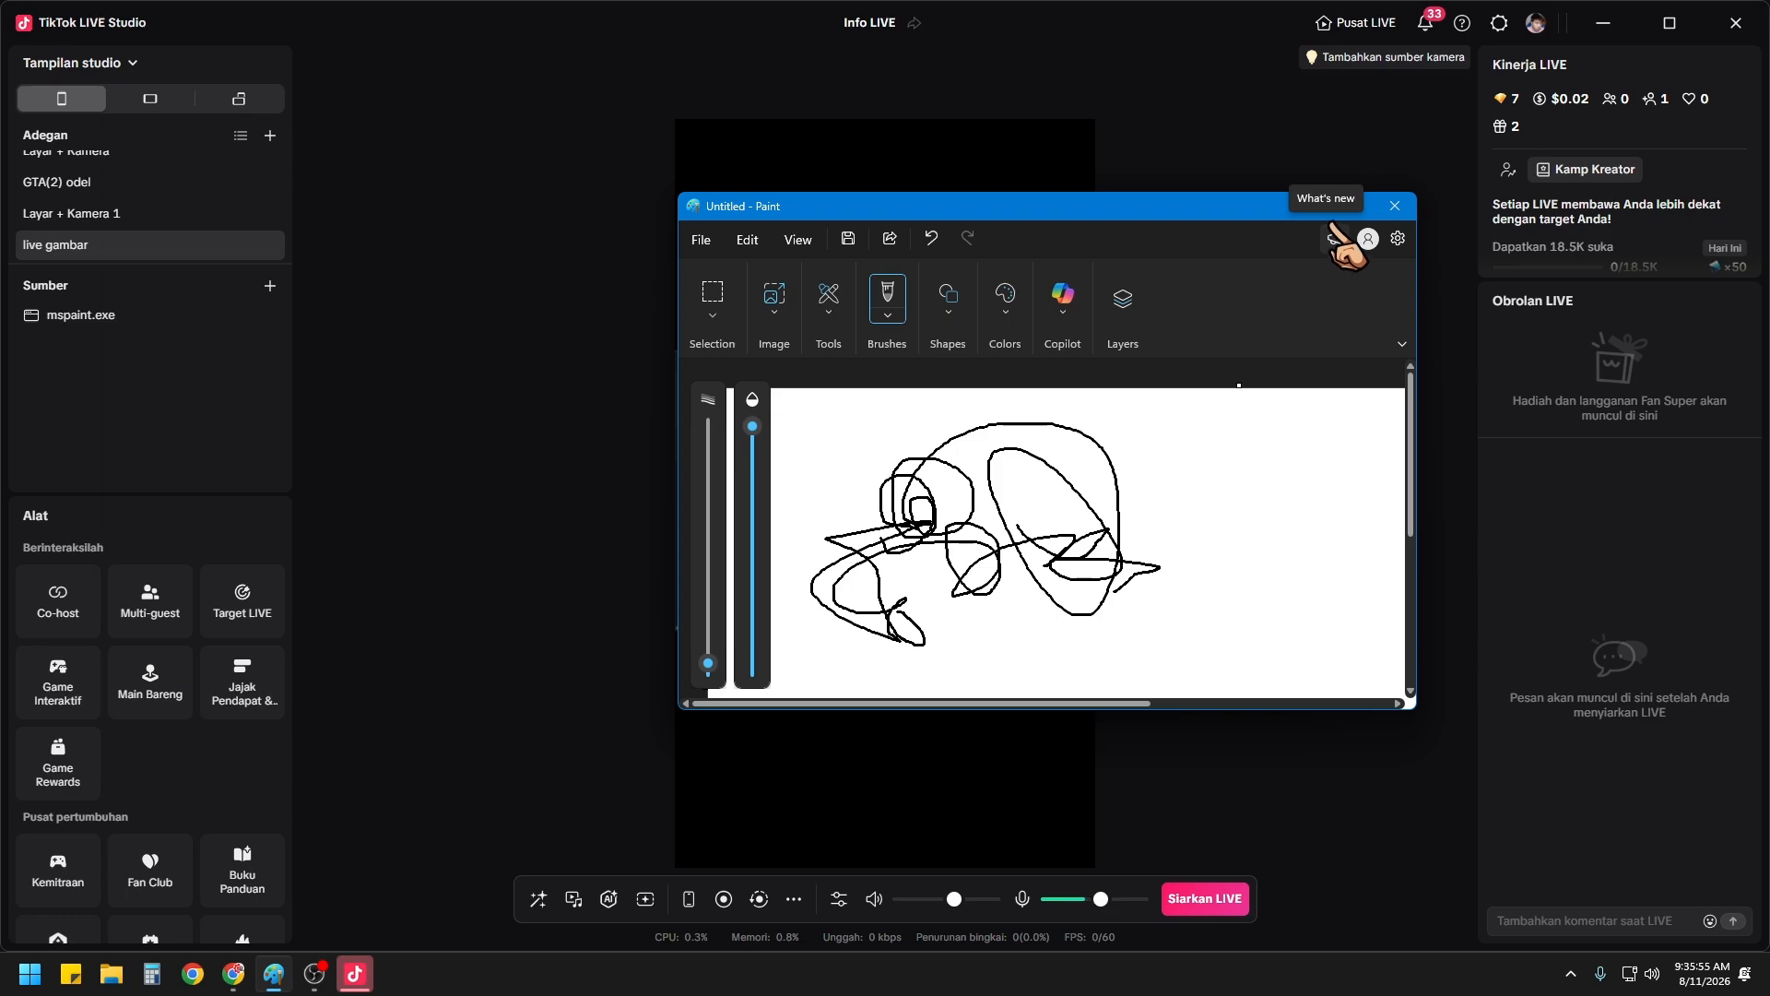
pyautogui.click(1299, 205)
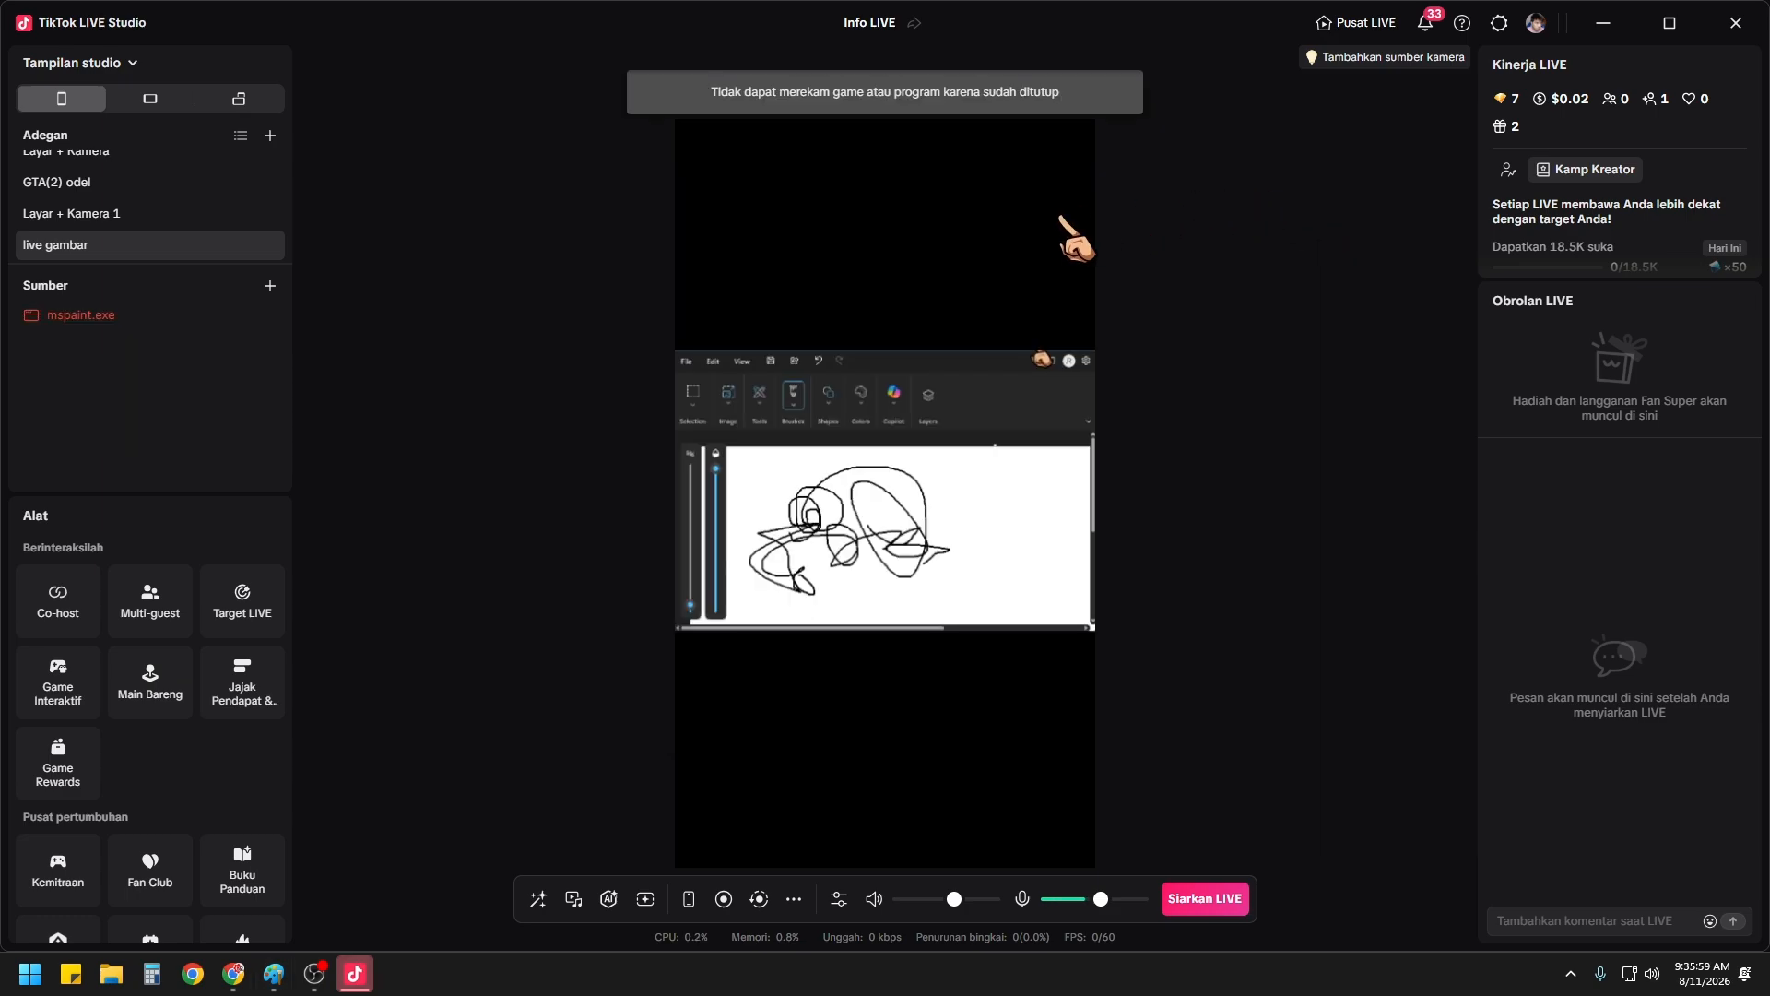